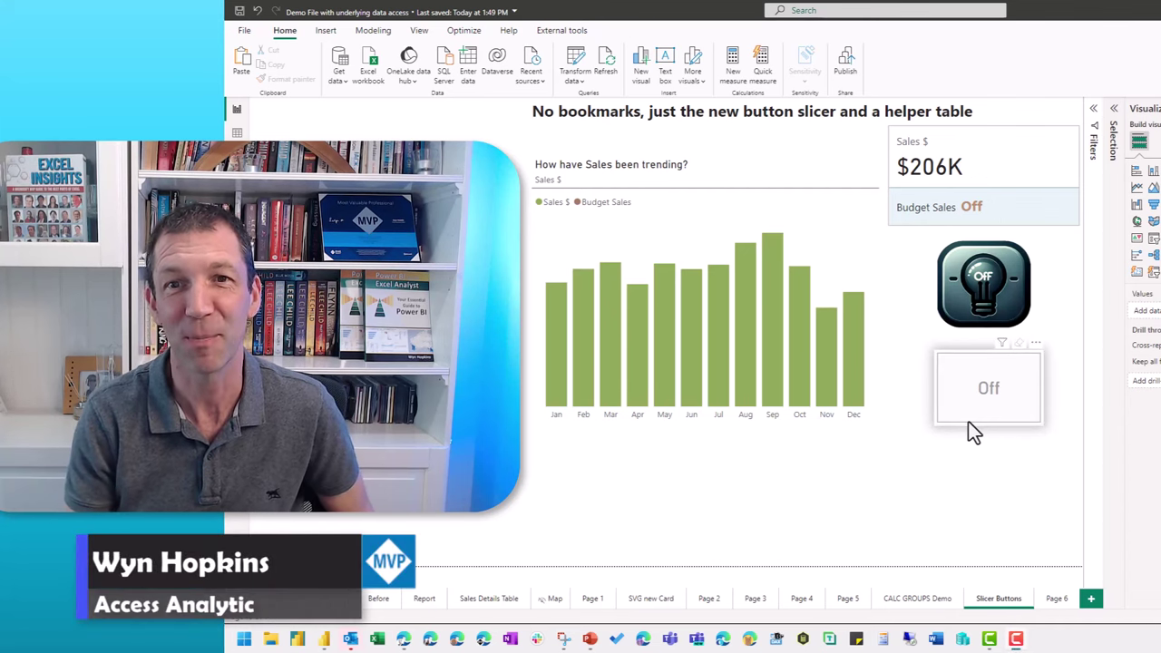
# - Toggle the budget line on and off with the light bulb and the Off/On slicer
pyautogui.click(984, 304)
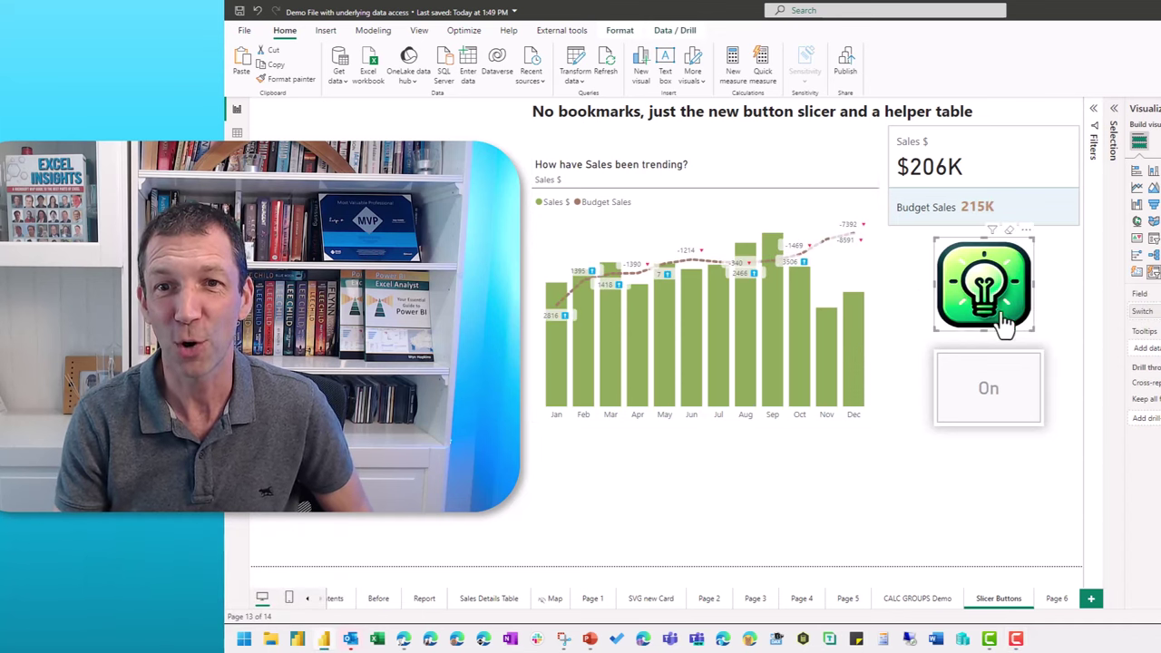
pyautogui.click(1003, 313)
pyautogui.click(993, 313)
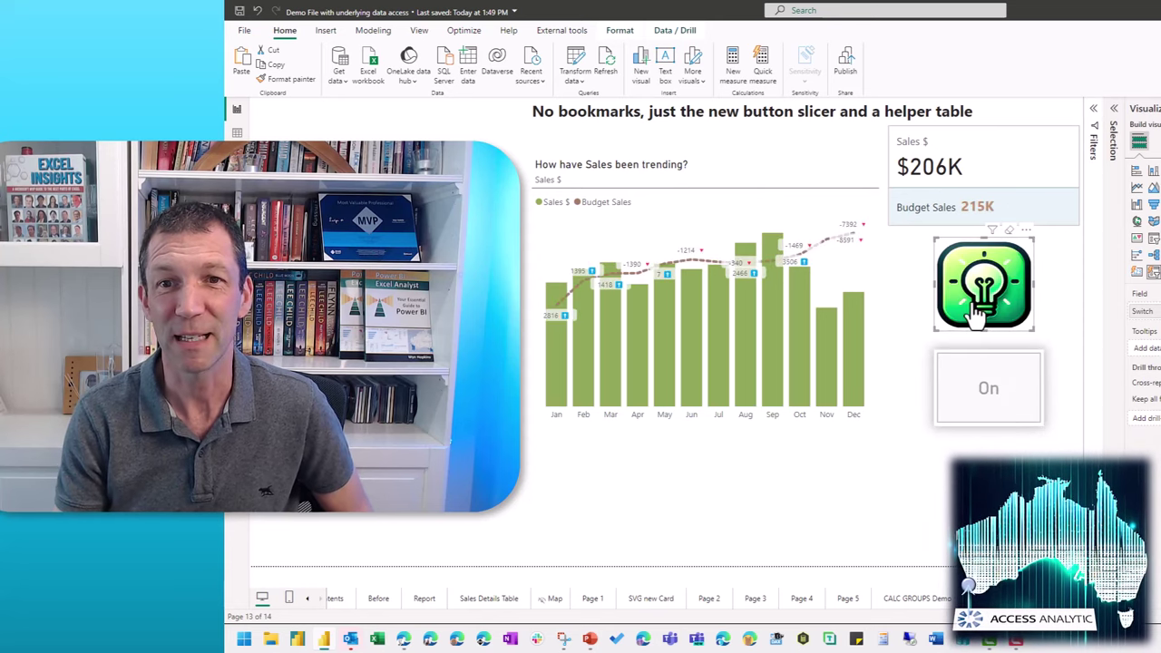
pyautogui.click(973, 392)
pyautogui.click(987, 399)
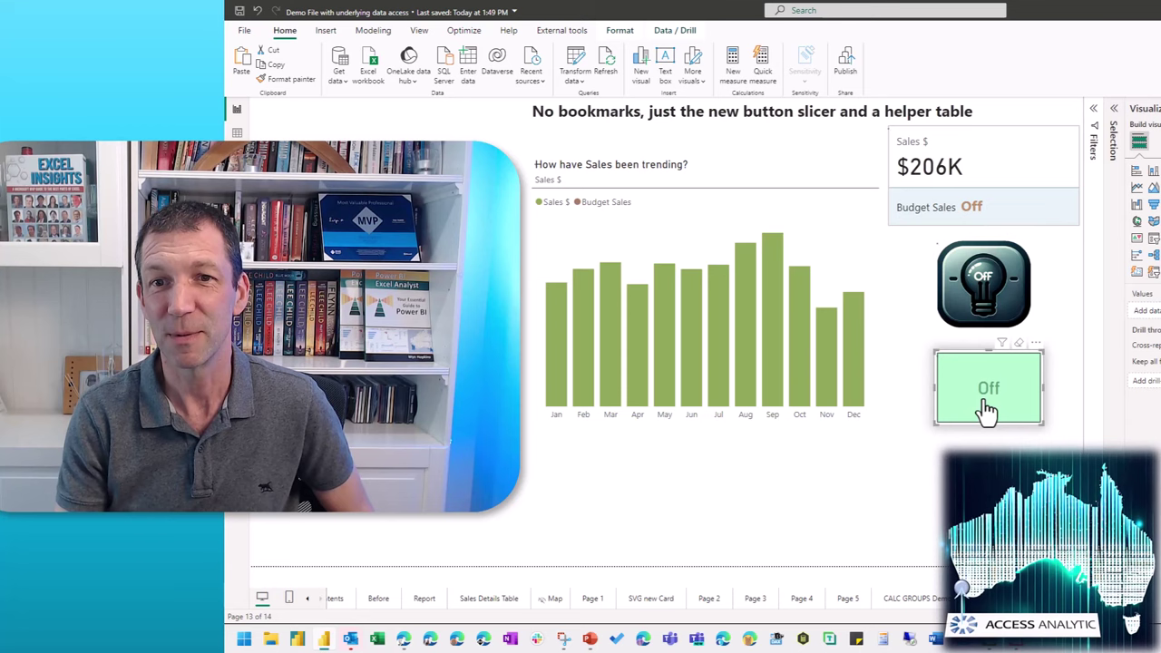
pyautogui.click(987, 400)
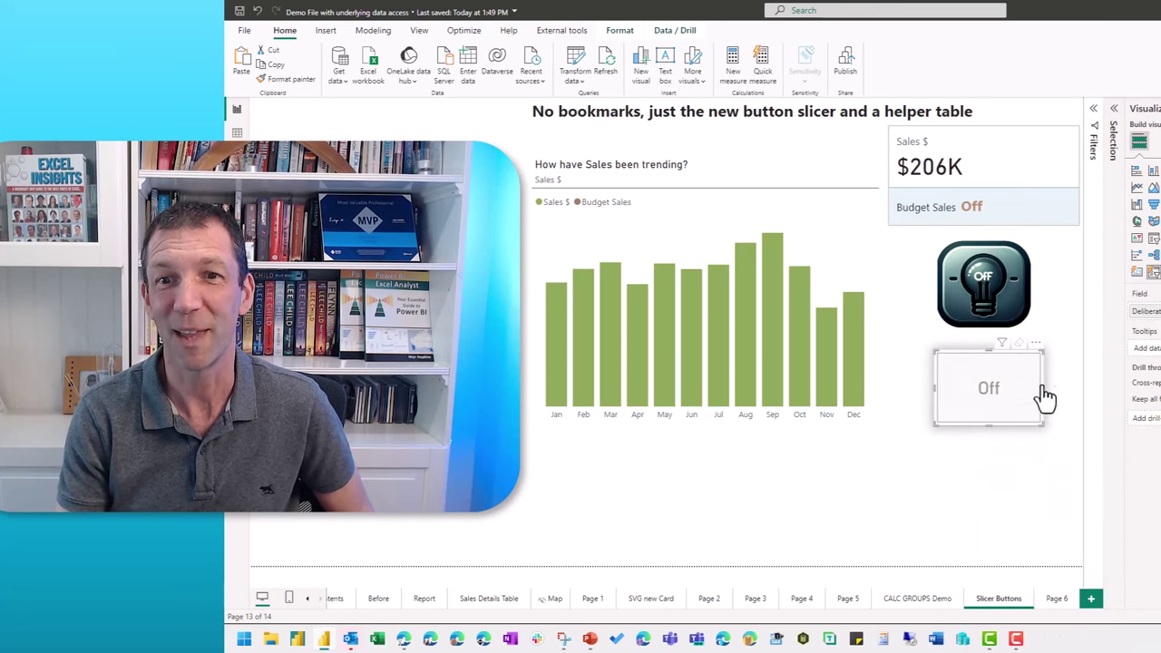
pyautogui.click(998, 399)
pyautogui.click(997, 401)
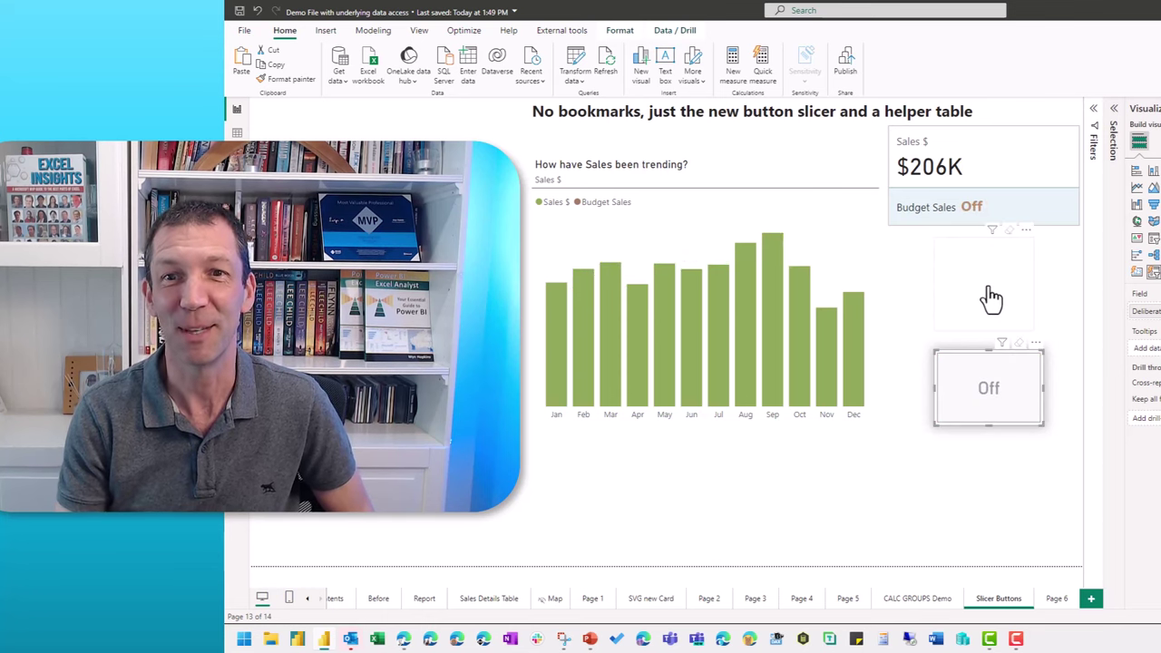
# - Flip the light bulb on and off once more, then insert a new empty slicer visual
pyautogui.click(990, 296)
pyautogui.click(989, 293)
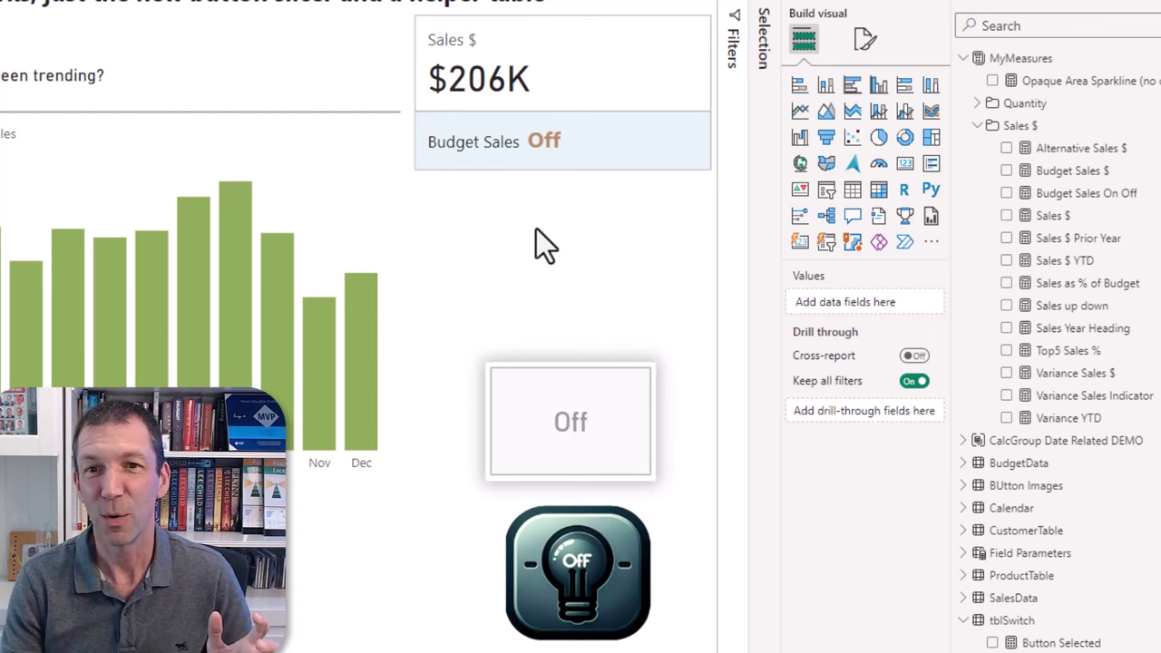
pyautogui.click(826, 243)
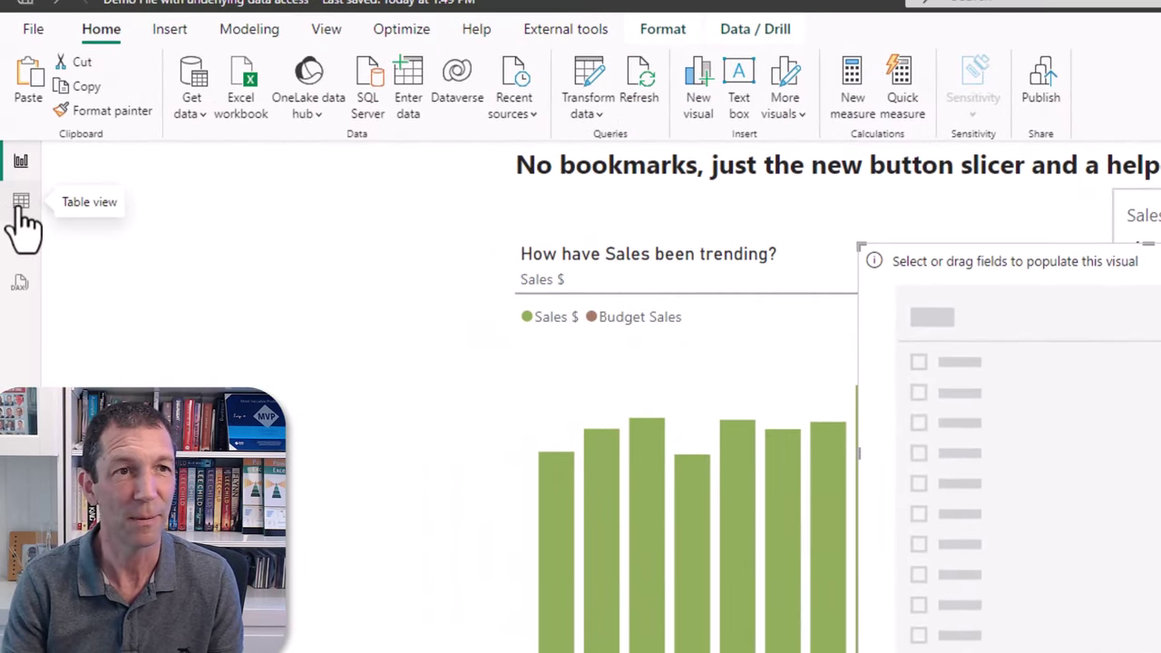
pyautogui.click(22, 204)
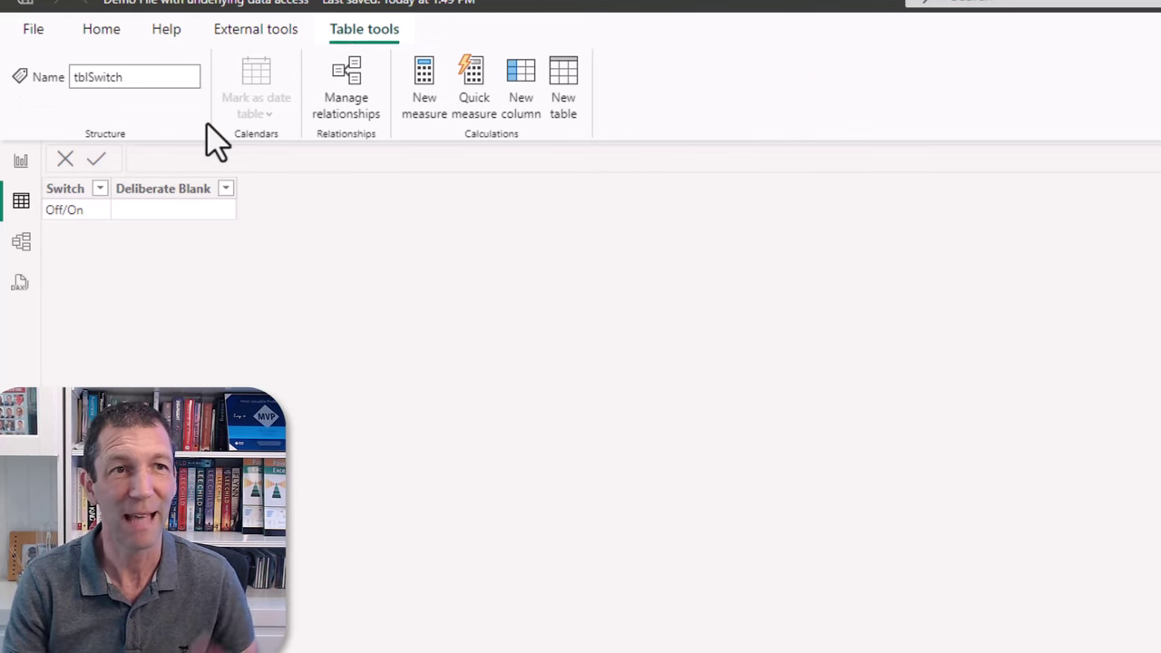
pyautogui.click(116, 33)
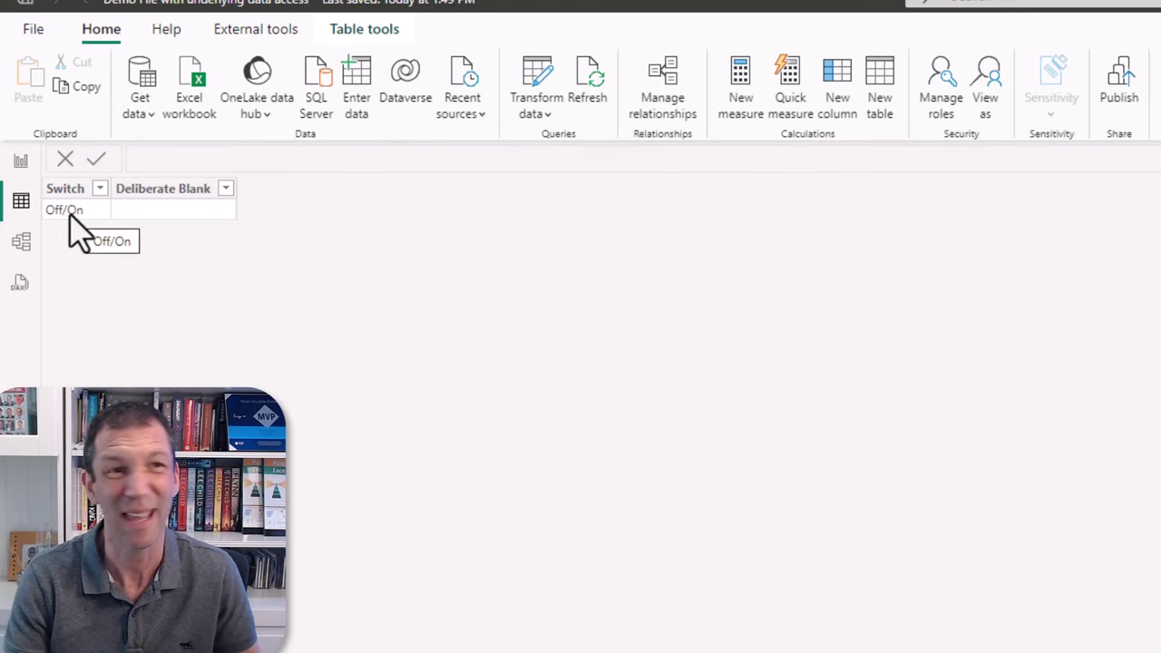
pyautogui.click(20, 161)
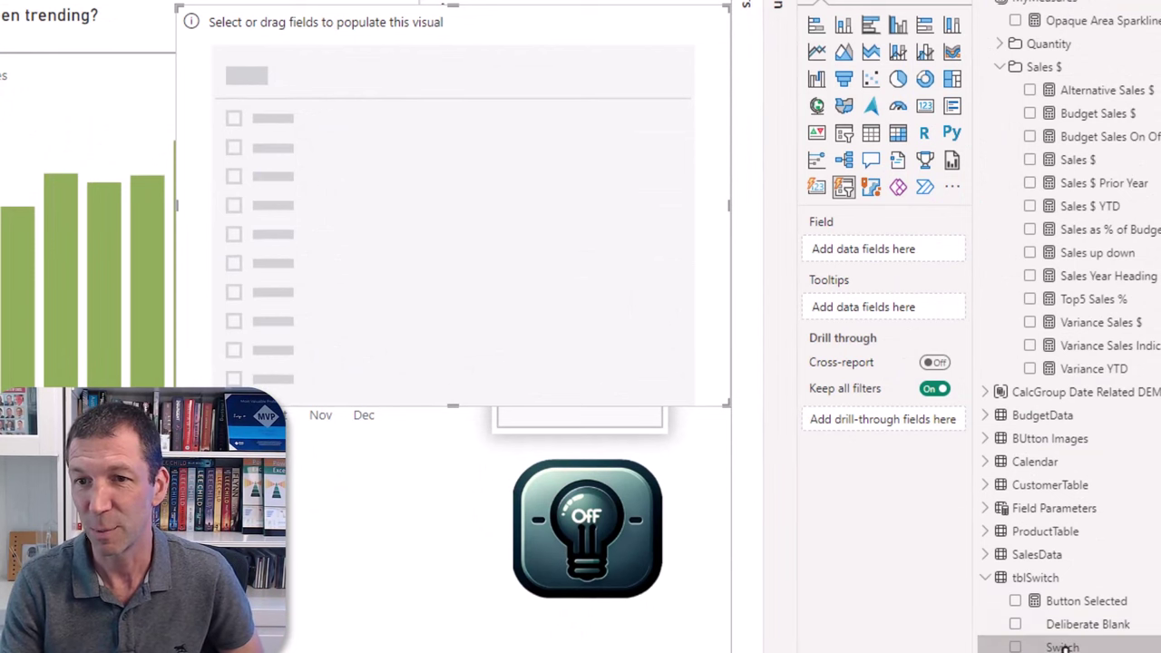
# - Bind tblSwitch's Switch field to the slicer and set its layout to 1 row and 1 column
pyautogui.moveTo(1057, 647); pyautogui.dragTo(902, 263)
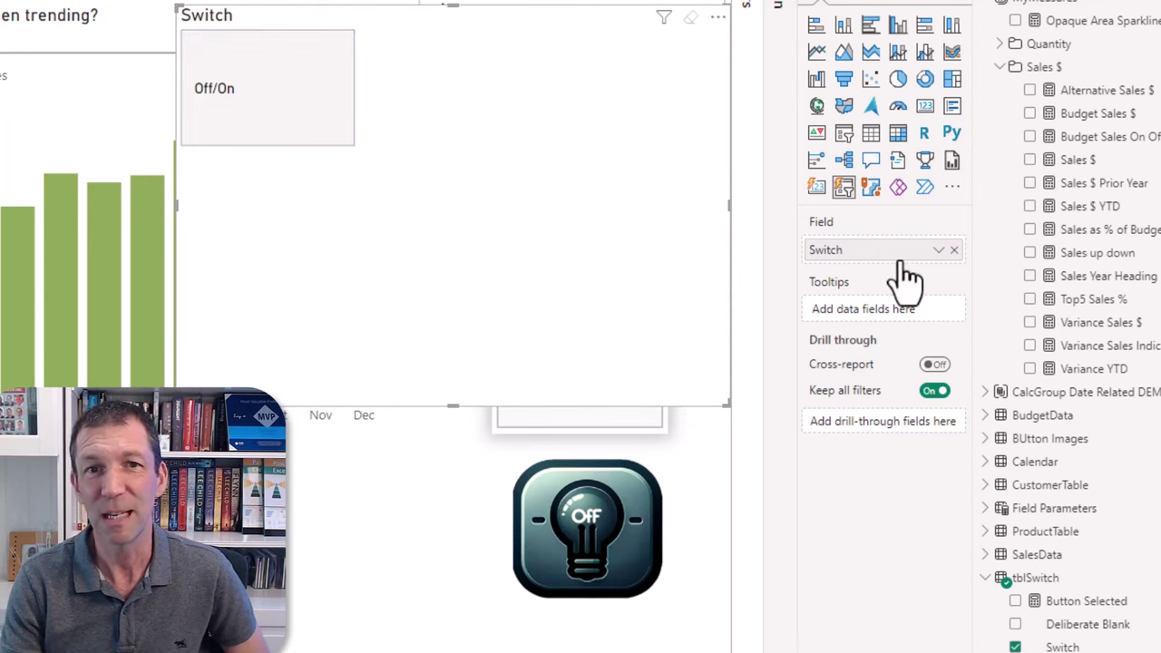
pyautogui.click(898, 9)
pyautogui.click(836, 194)
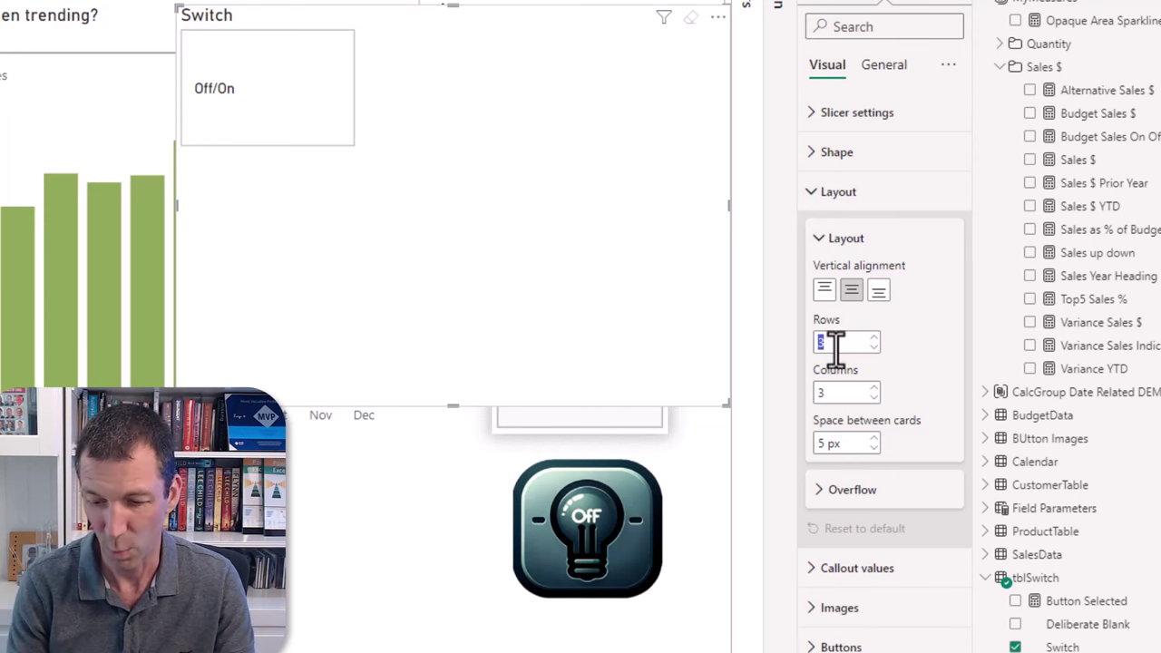
pyautogui.write('11')
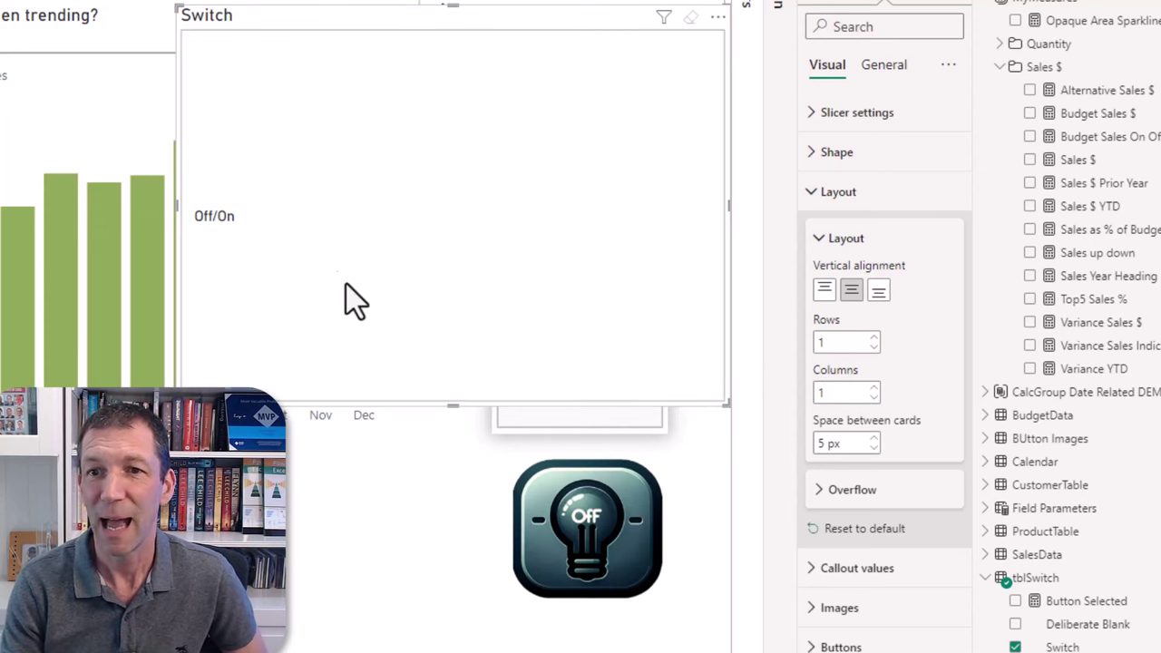
# - Turn off the slicer's callout values and its title, leaving a blank button
pyautogui.click(858, 568)
pyautogui.scroll(-2, 871, 581)
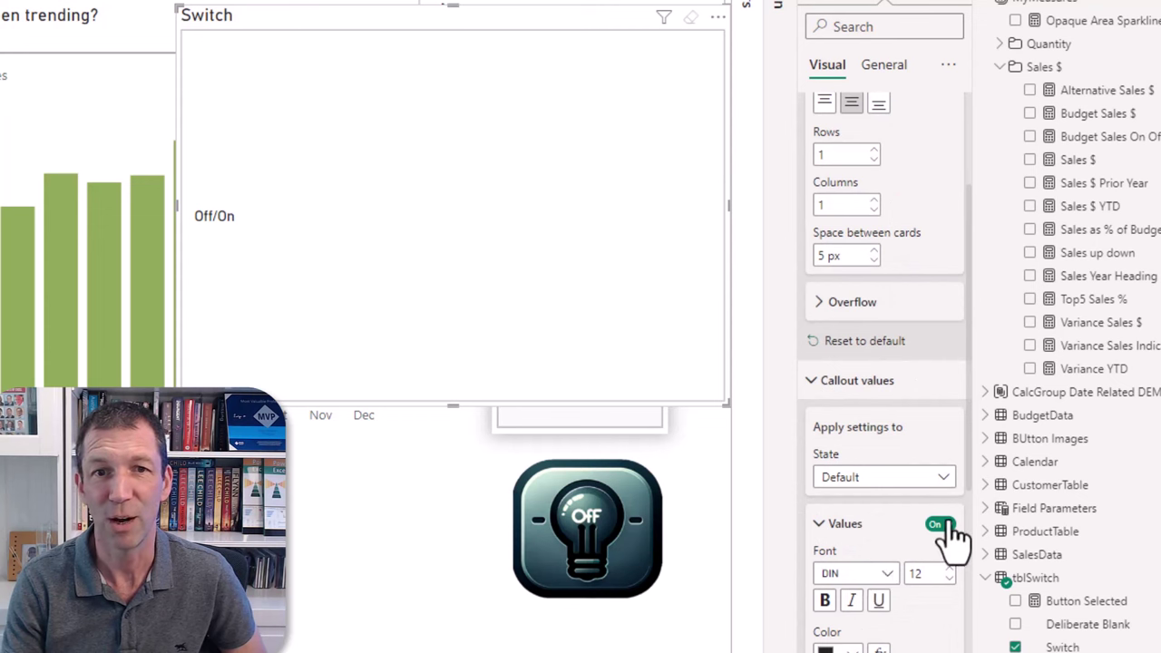
pyautogui.click(948, 525)
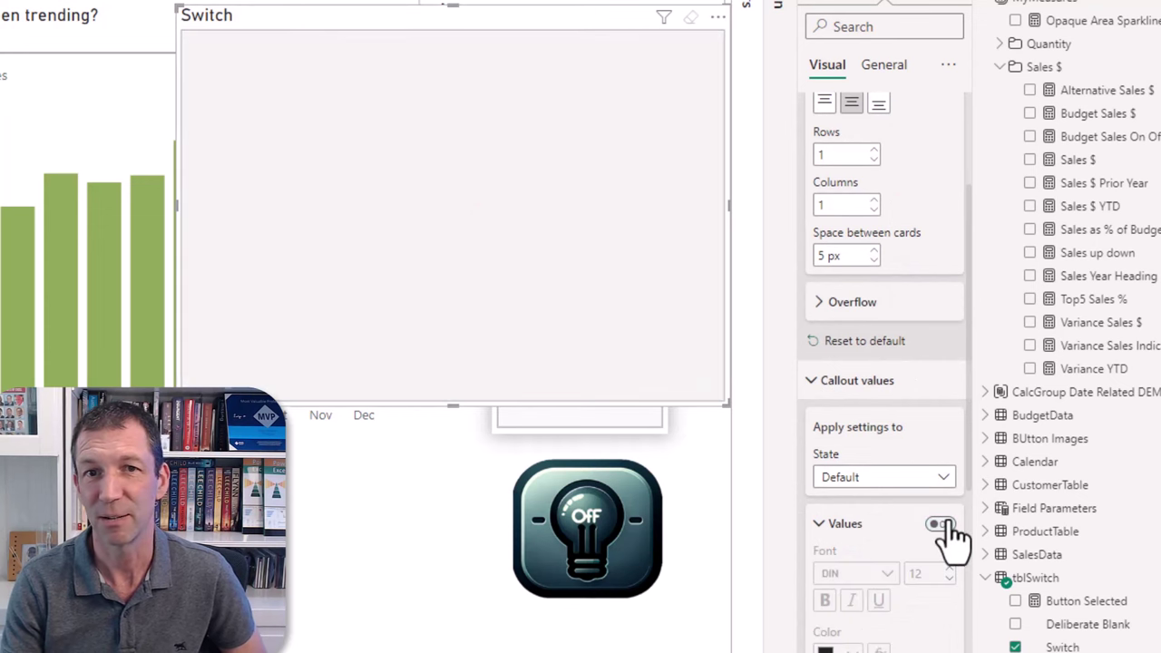
pyautogui.scroll(2, 925, 272)
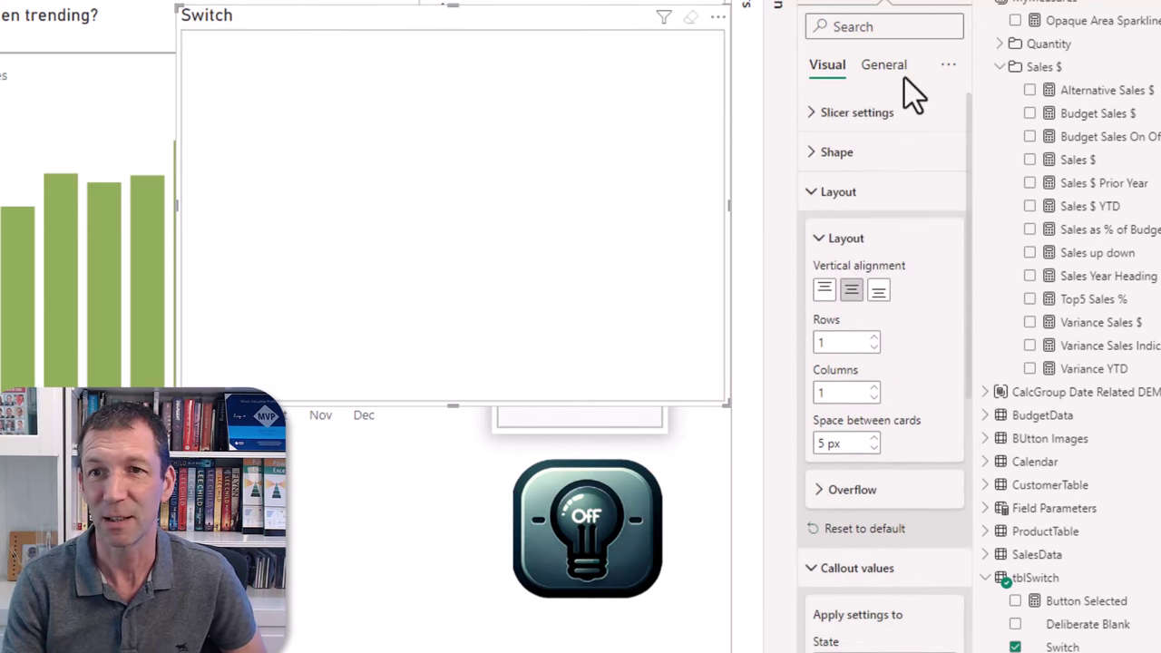
pyautogui.click(893, 71)
pyautogui.click(949, 160)
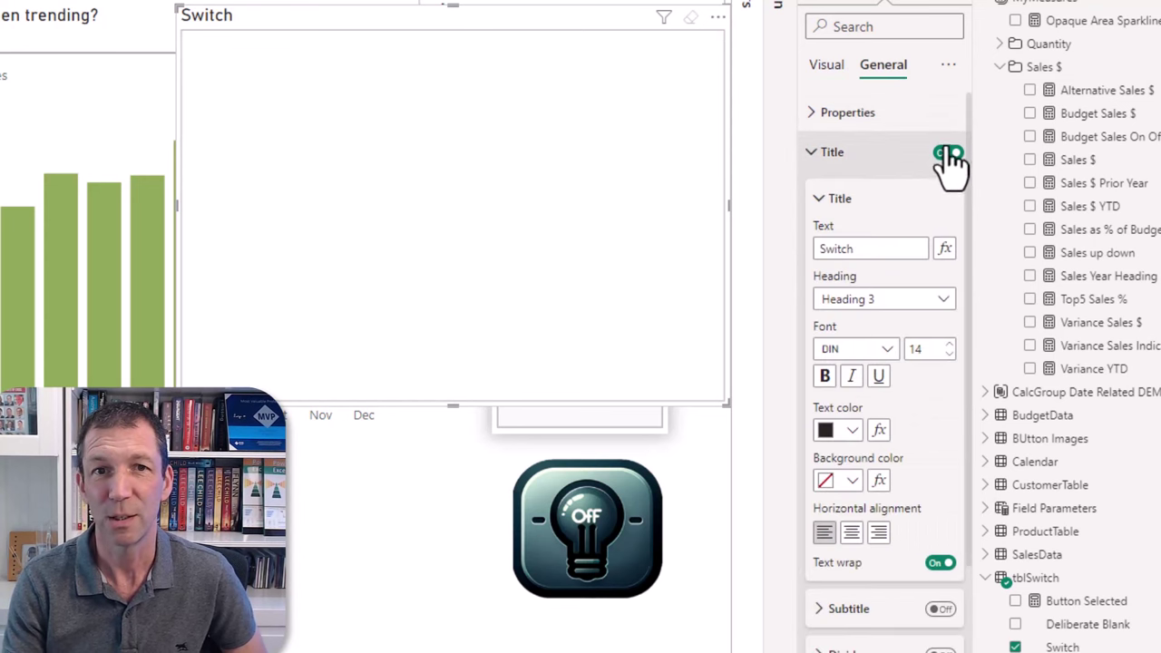
pyautogui.click(948, 156)
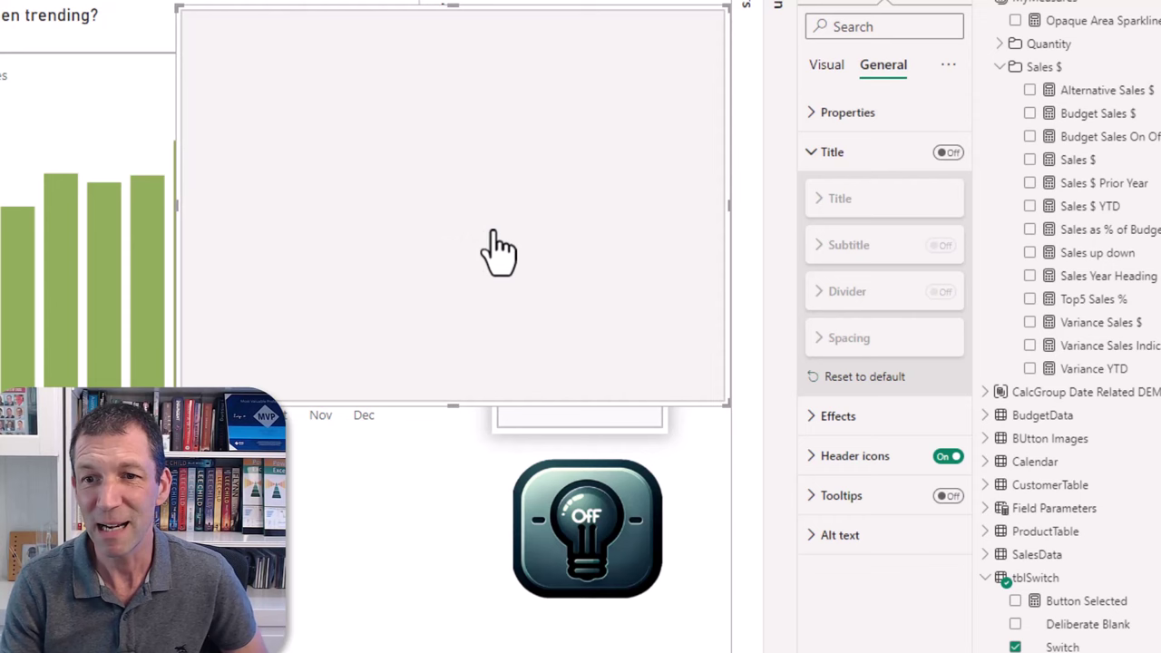
# - Press the blank slicer to show the budget line, then collapse the callout and layout settings
pyautogui.click(522, 252)
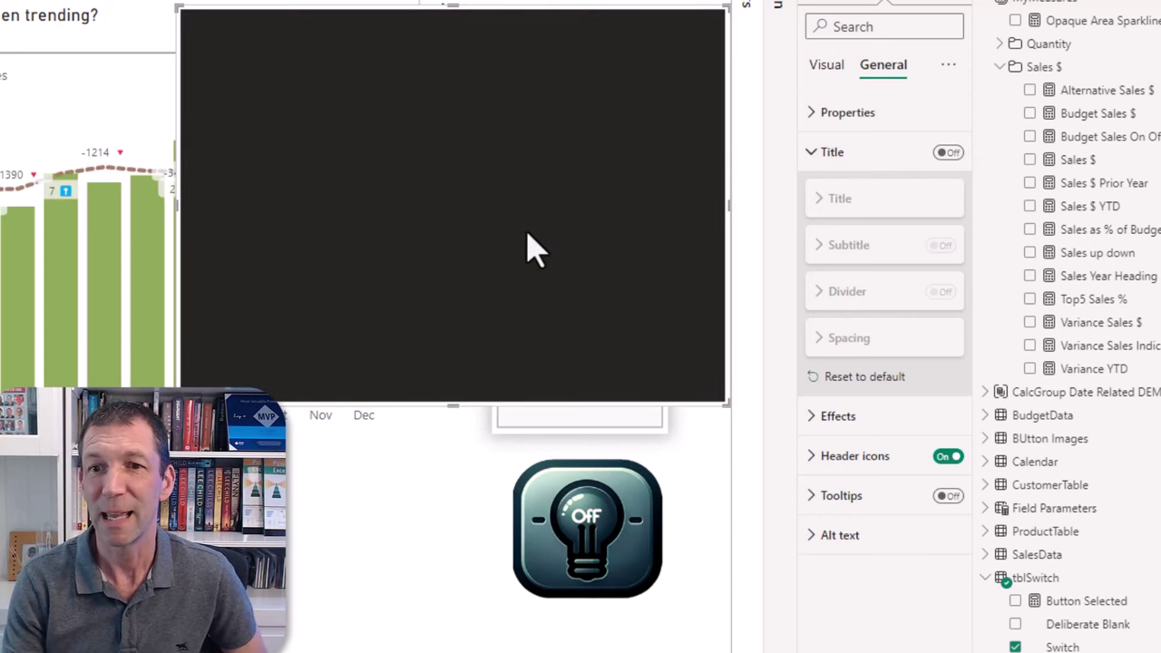
pyautogui.click(840, 68)
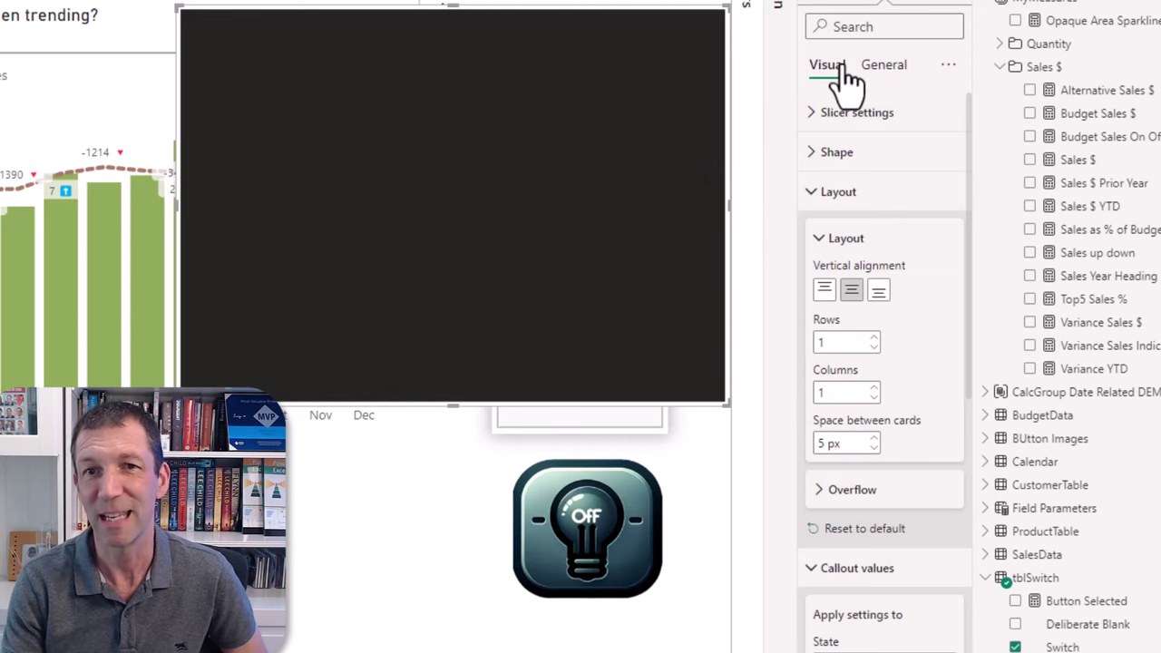
pyautogui.scroll(-4, 843, 80)
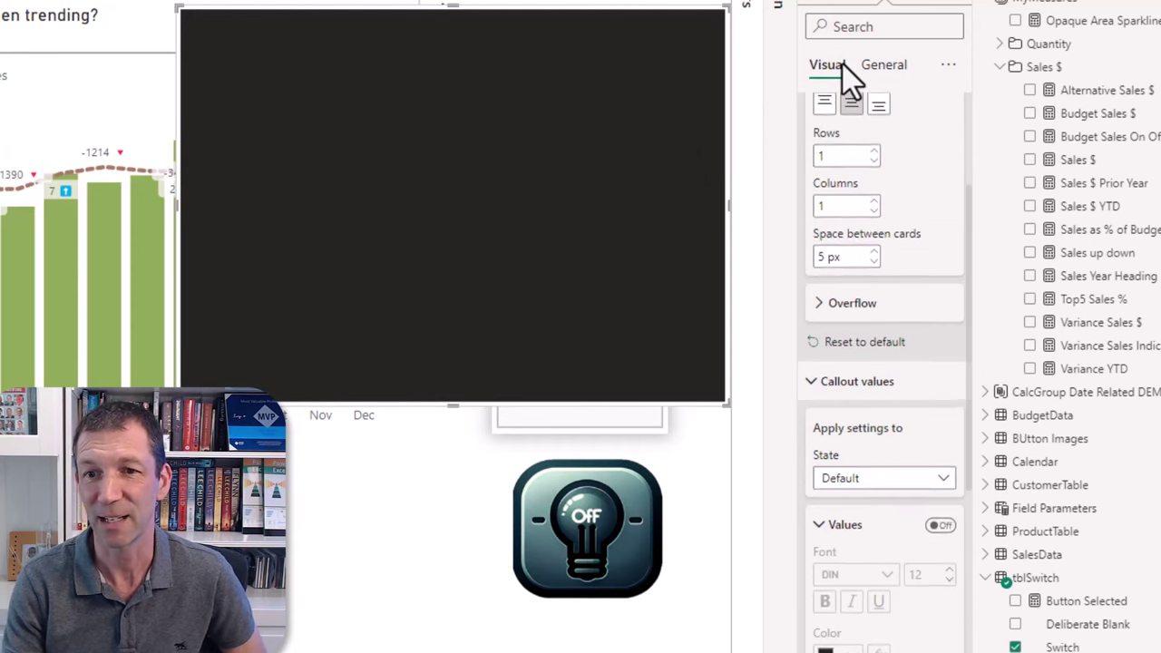
pyautogui.scroll(-2, 825, 104)
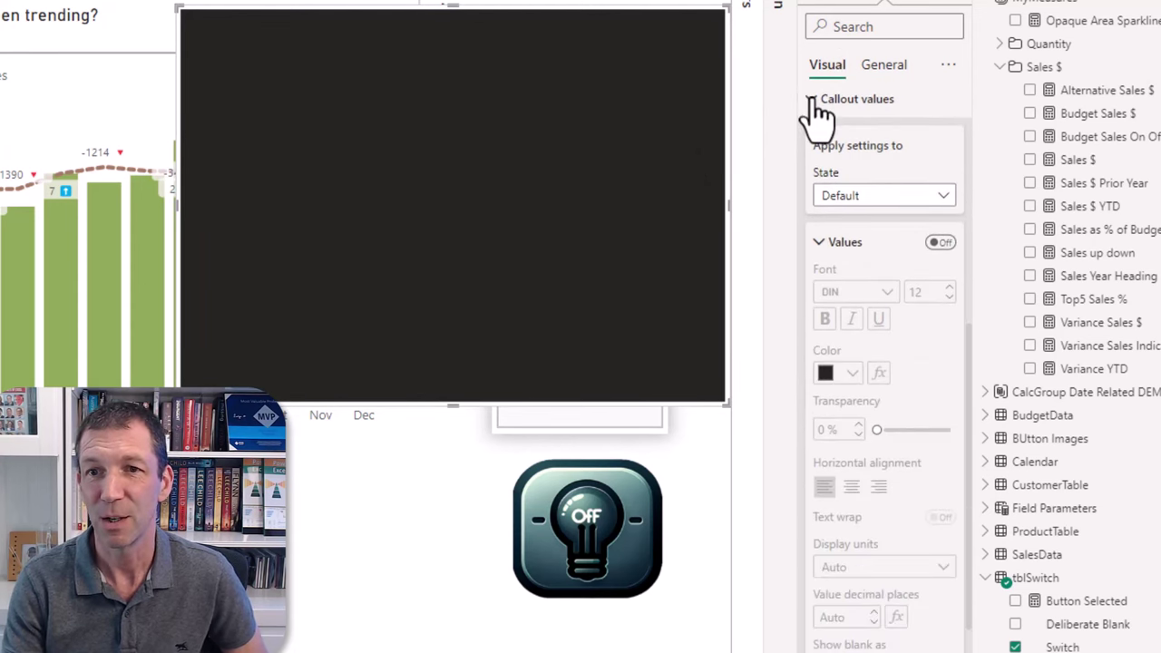
pyautogui.click(813, 107)
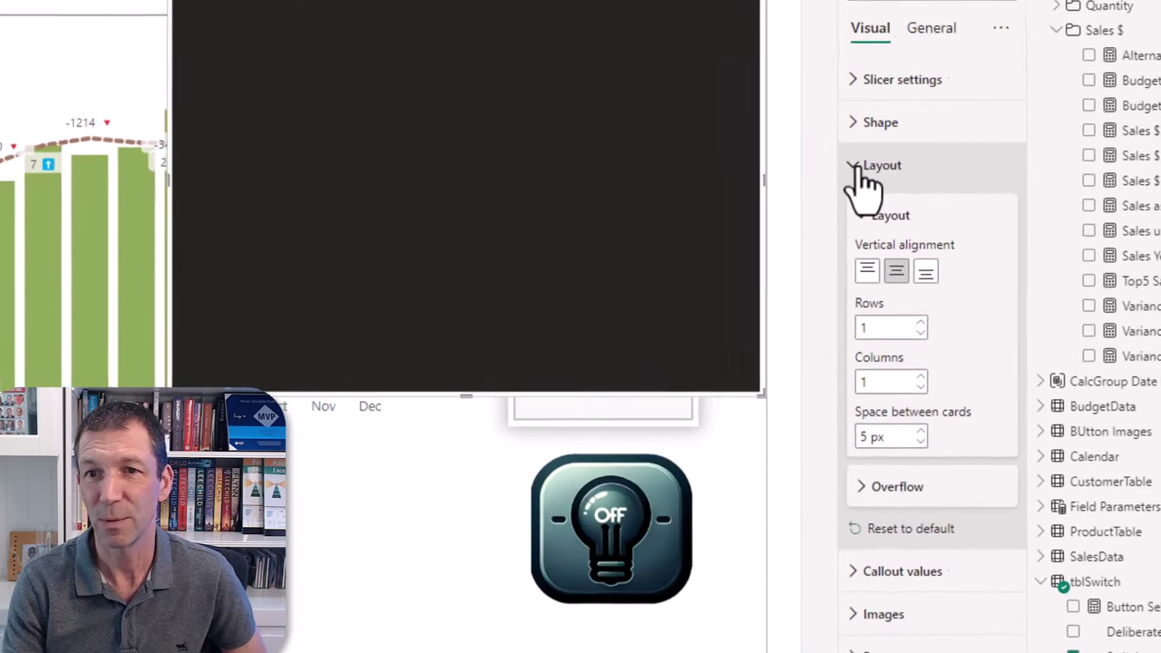
pyautogui.click(813, 191)
# - Apply button styling to the Default state and expand its Fill settings
pyautogui.click(929, 279)
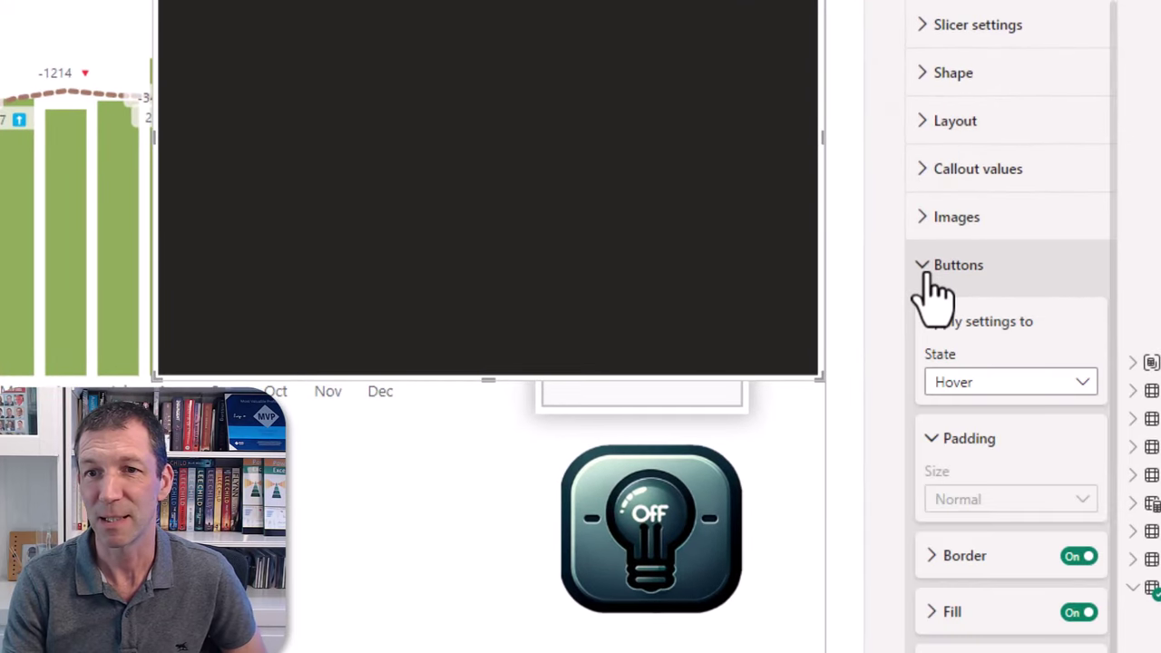
pyautogui.scroll(-2, 934, 298)
pyautogui.click(989, 292)
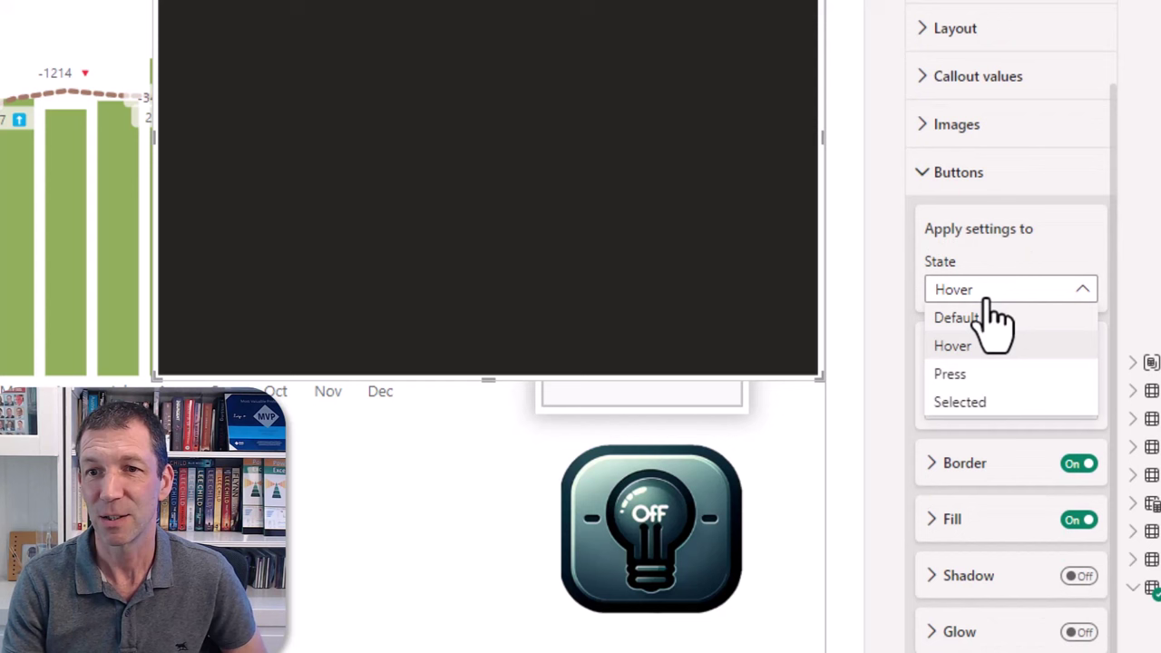
pyautogui.click(989, 317)
pyautogui.click(1001, 290)
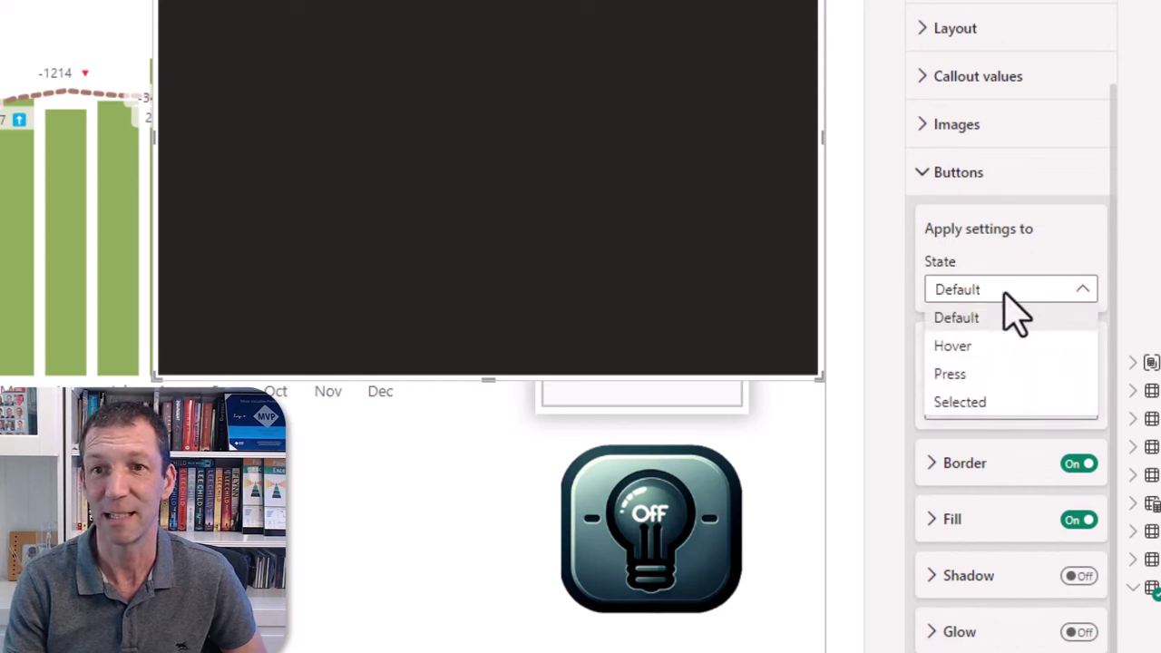
pyautogui.click(1004, 293)
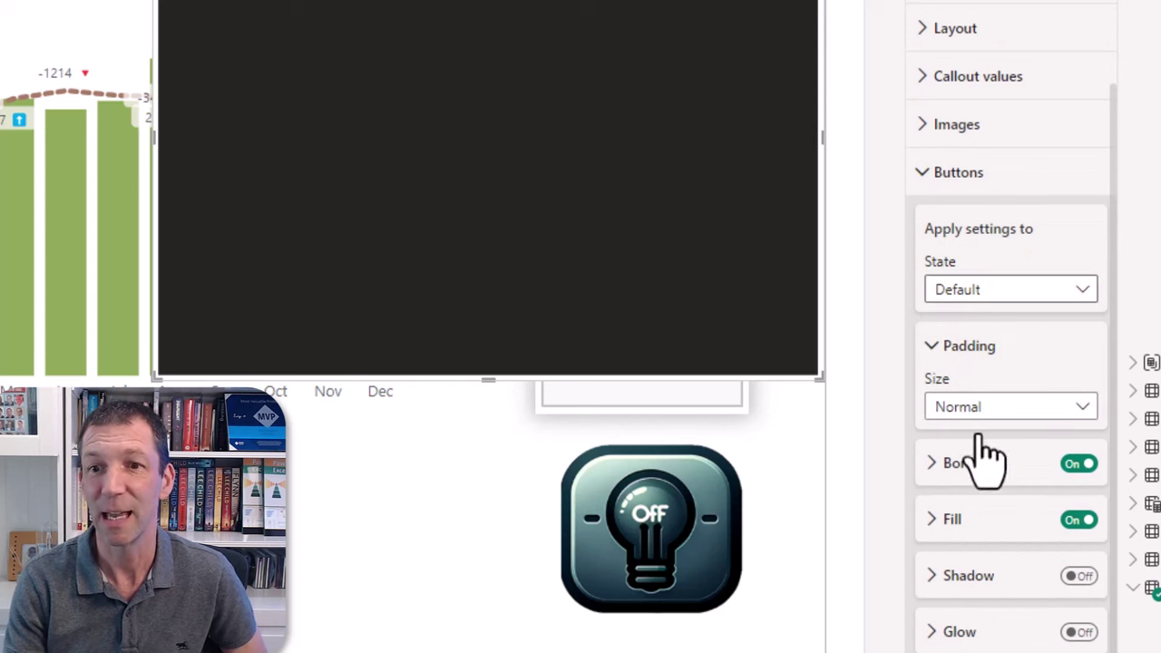
pyautogui.click(953, 521)
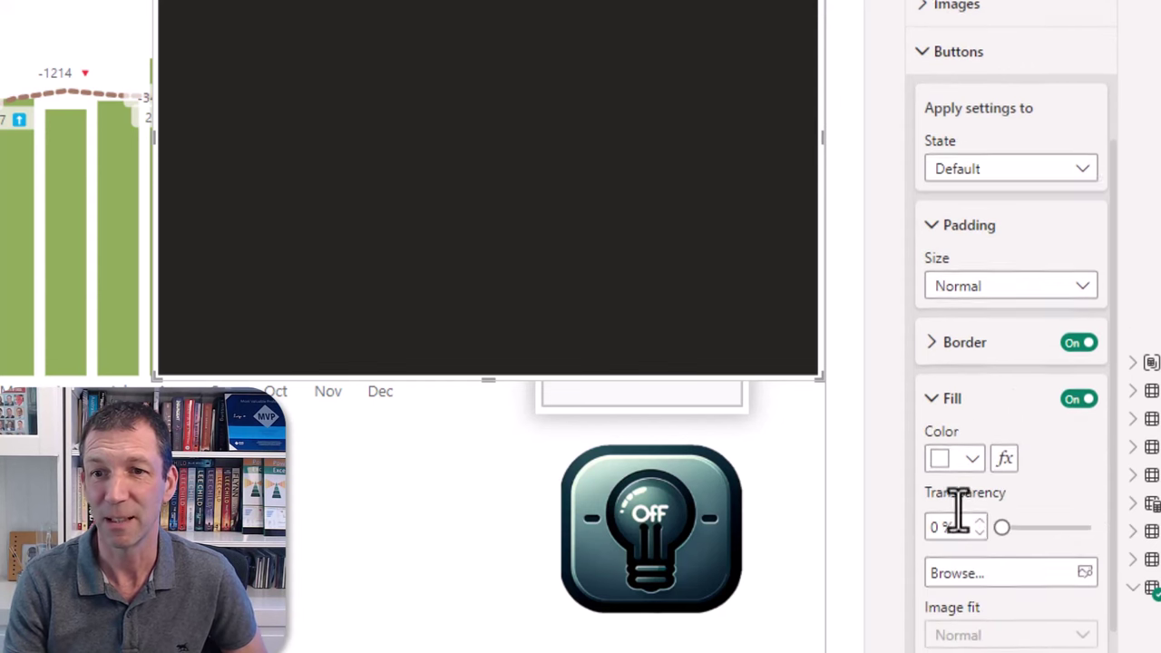
pyautogui.scroll(-2, 1043, 427)
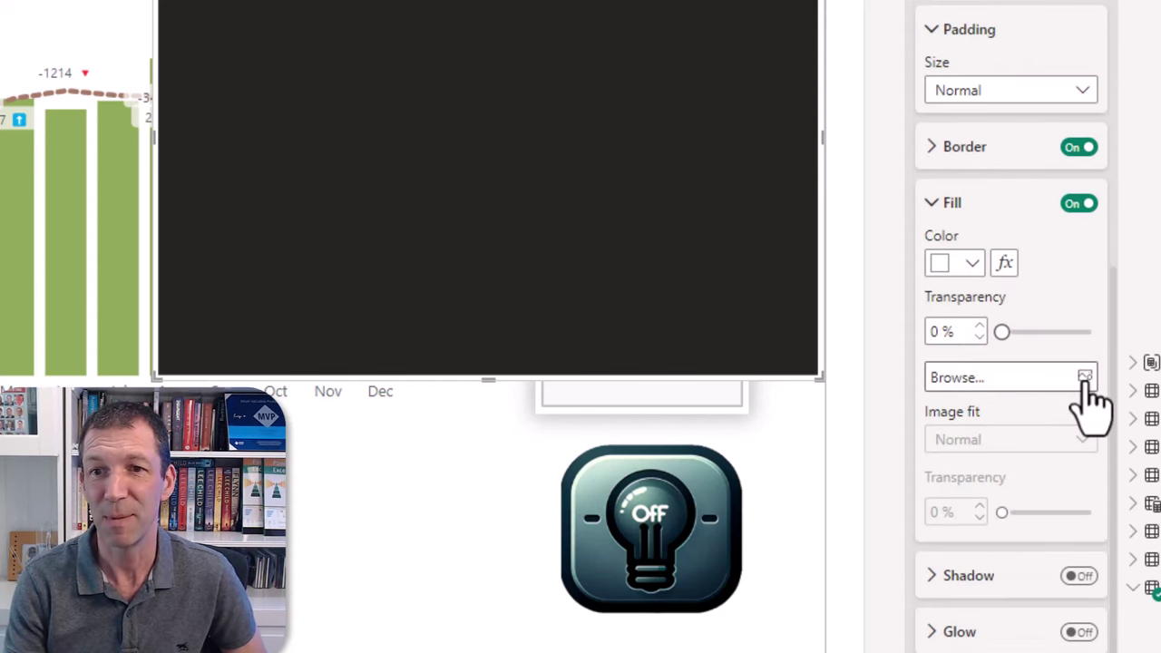
# - Fill the button with the 0Off.png bulb image, replacing the first-loaded 0On.png
pyautogui.click(1086, 378)
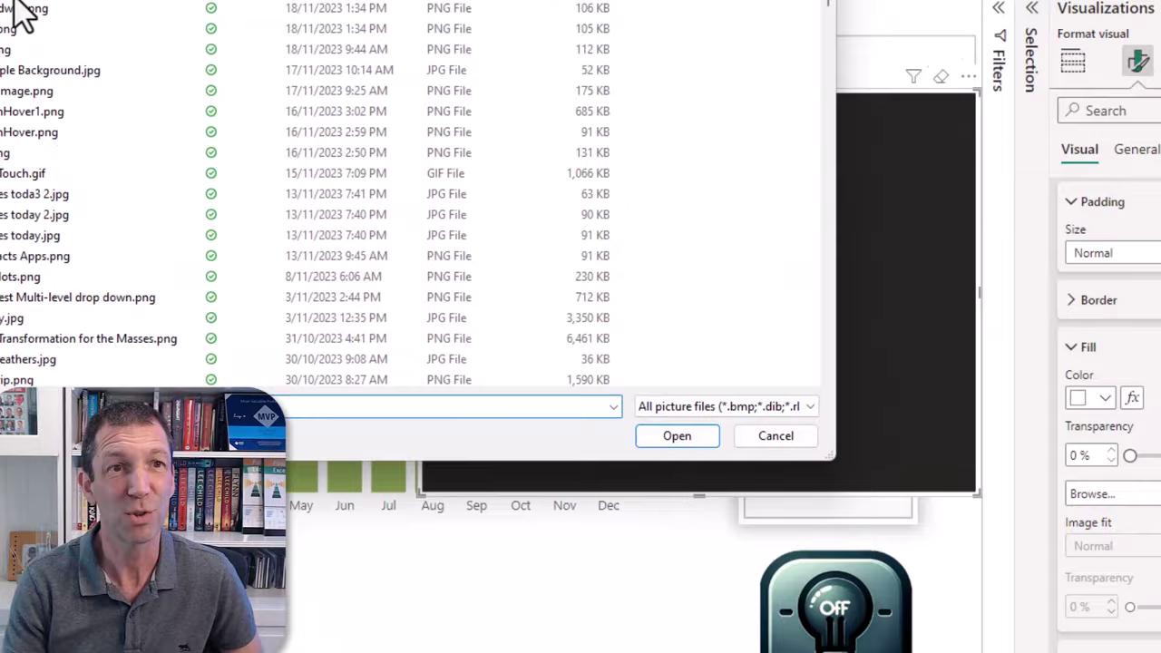
pyautogui.doubleClick(16, 5)
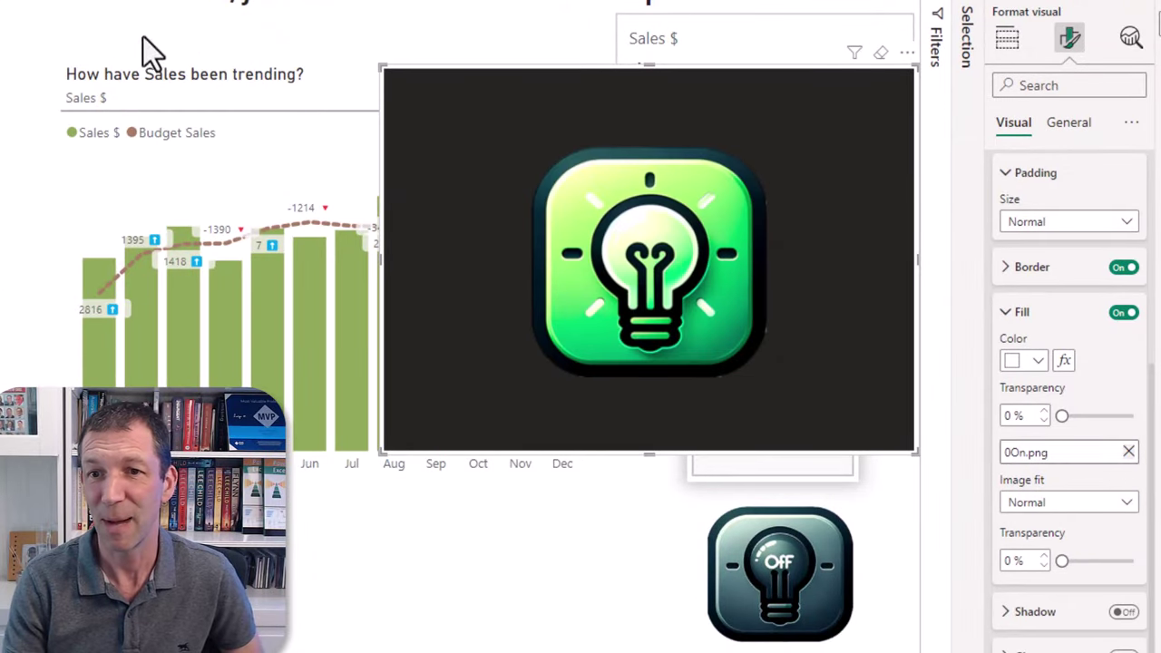
pyautogui.click(1129, 452)
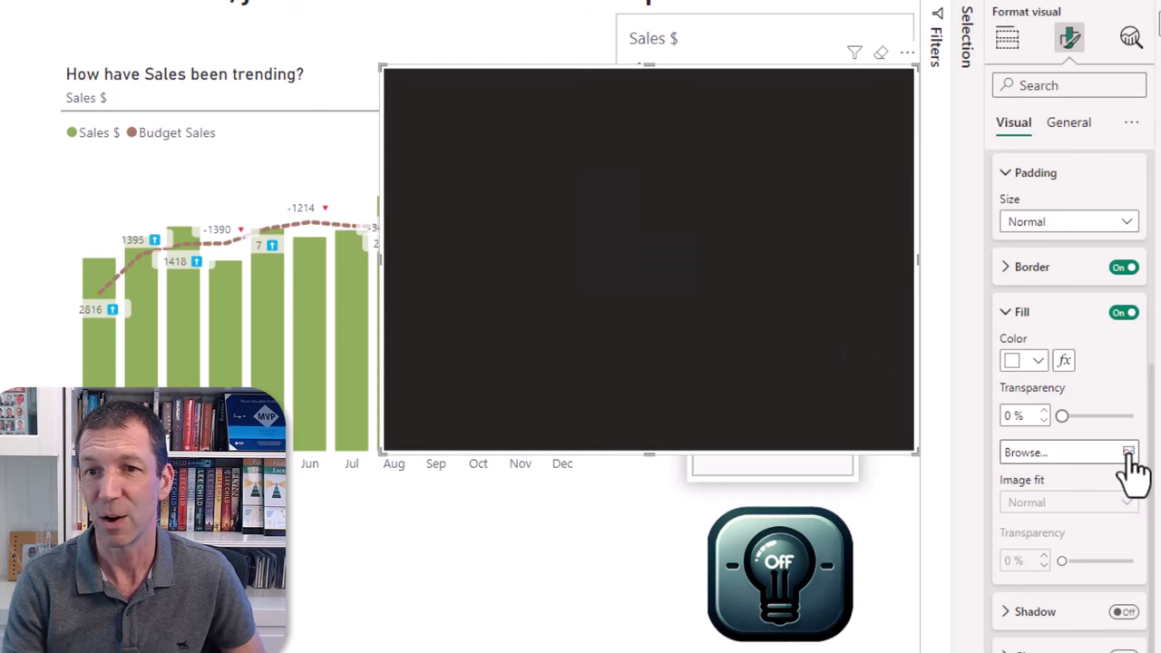
pyautogui.click(1130, 453)
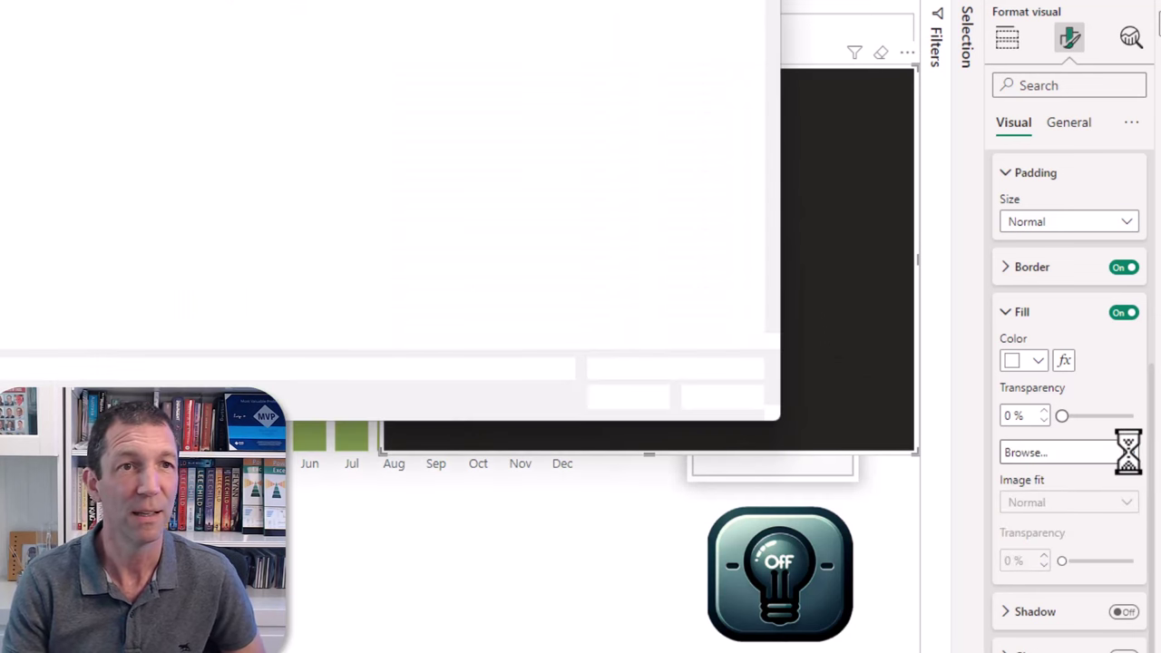
pyautogui.doubleClick(4, 27)
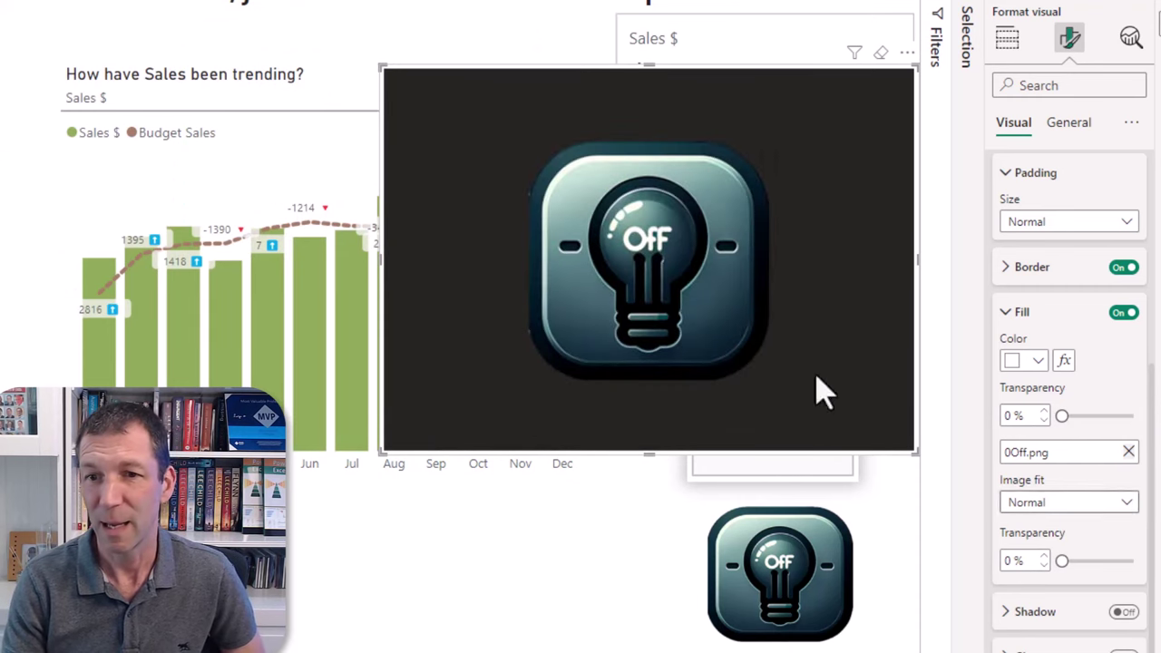
# - Set the image fit to Fit and shrink the bulb visual beside the Sales card
pyautogui.click(1099, 504)
pyautogui.click(1065, 552)
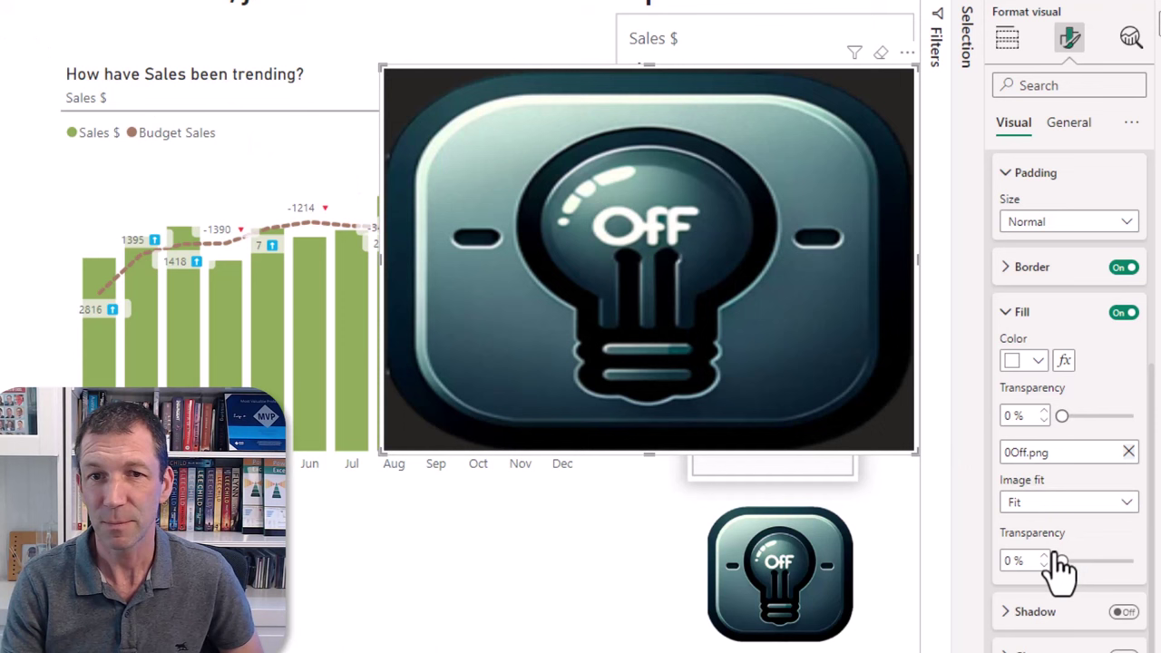
pyautogui.moveTo(381, 449); pyautogui.dragTo(721, 324)
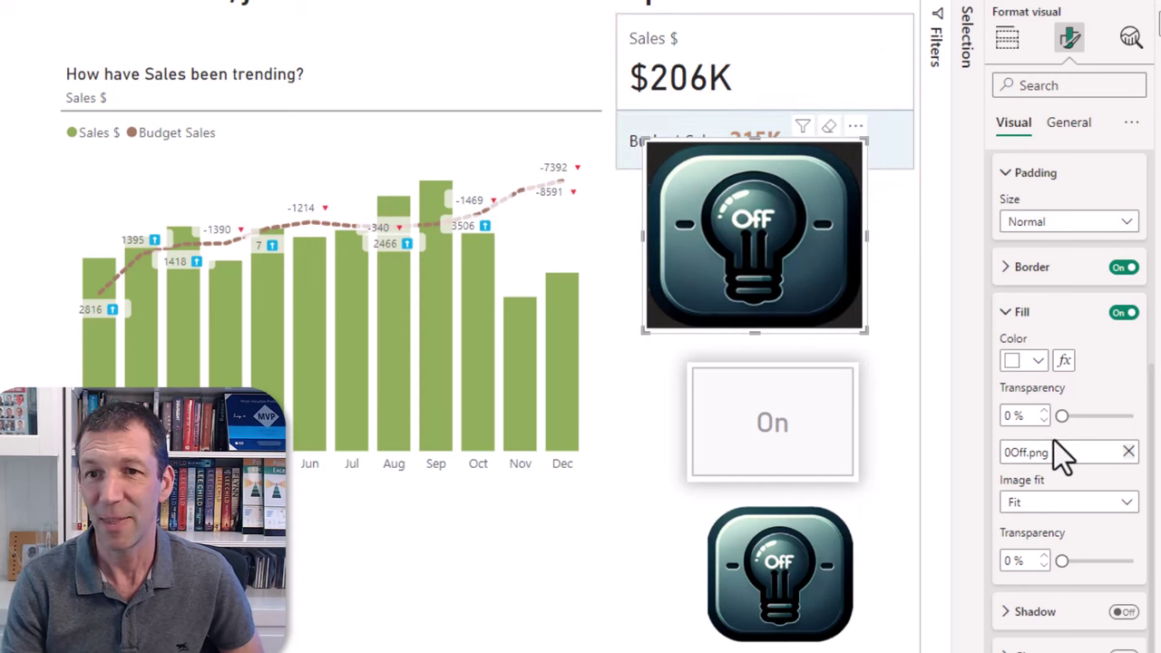
# - Keep button padding at Normal and switch formatting to the Selected state
pyautogui.click(1054, 225)
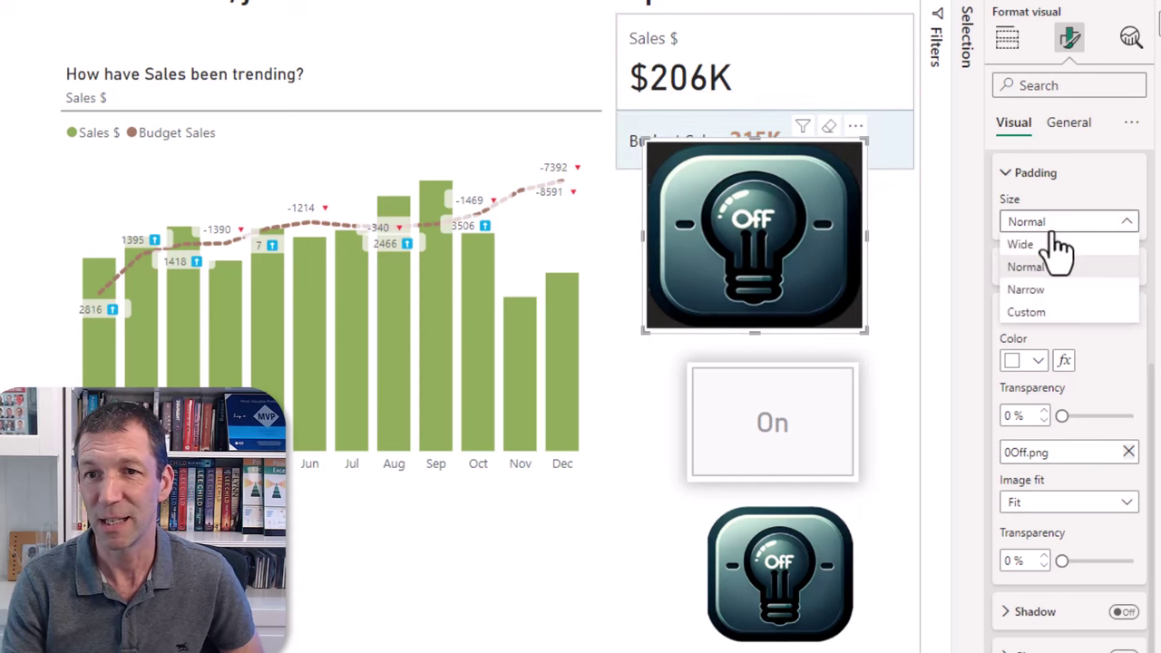
pyautogui.click(1057, 218)
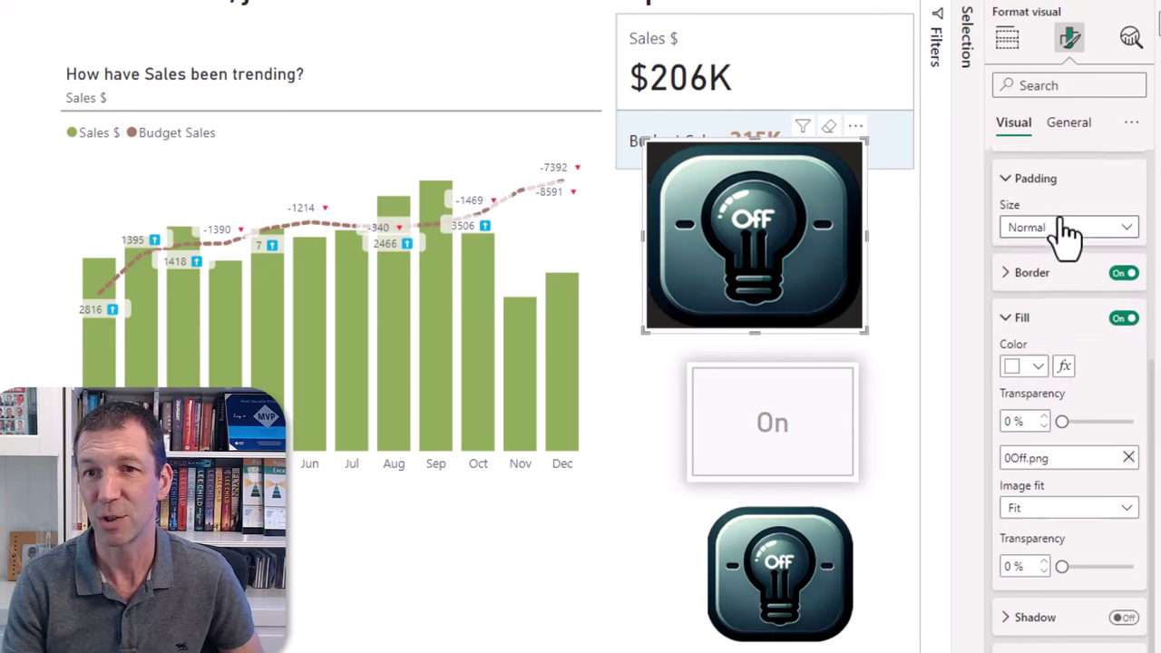
pyautogui.scroll(1, 1071, 226)
pyautogui.click(1069, 222)
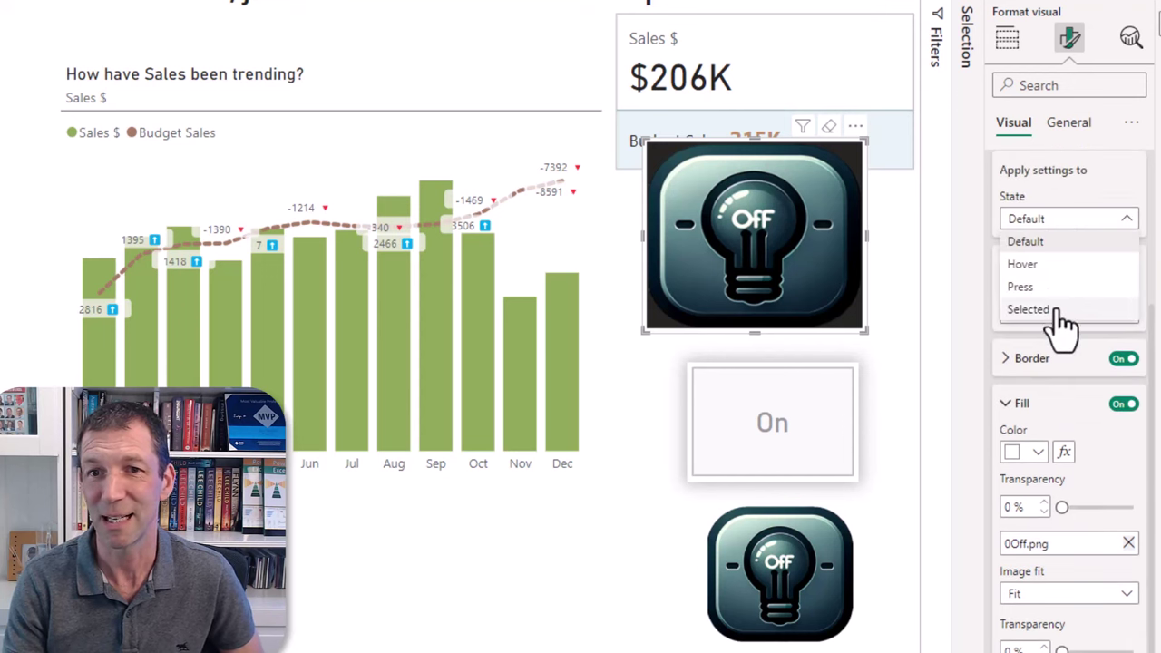
pyautogui.click(1034, 309)
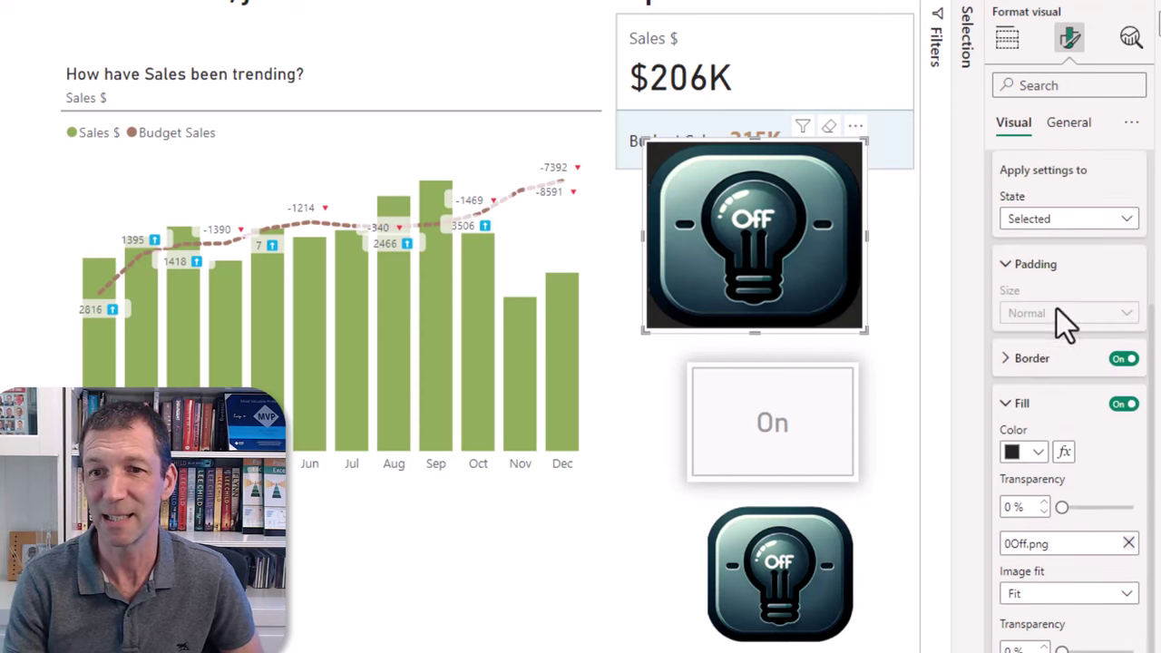
# - Replace the Selected-state fill with the green 0On.png bulb, fitted to the frame
pyautogui.click(1129, 544)
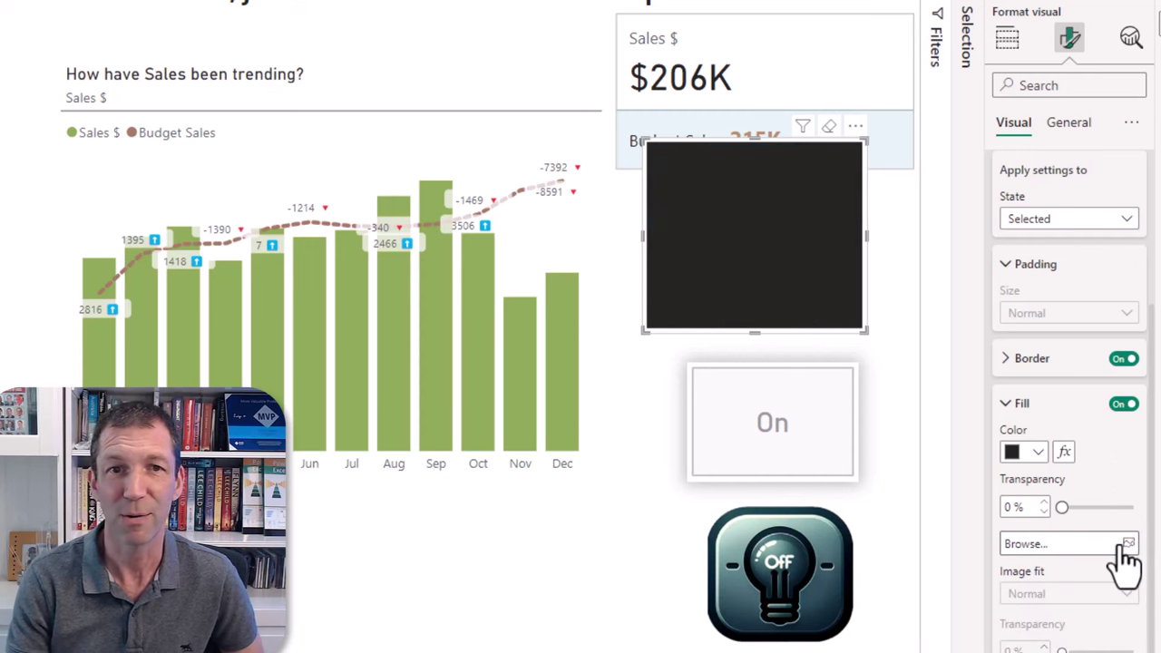
pyautogui.click(1128, 544)
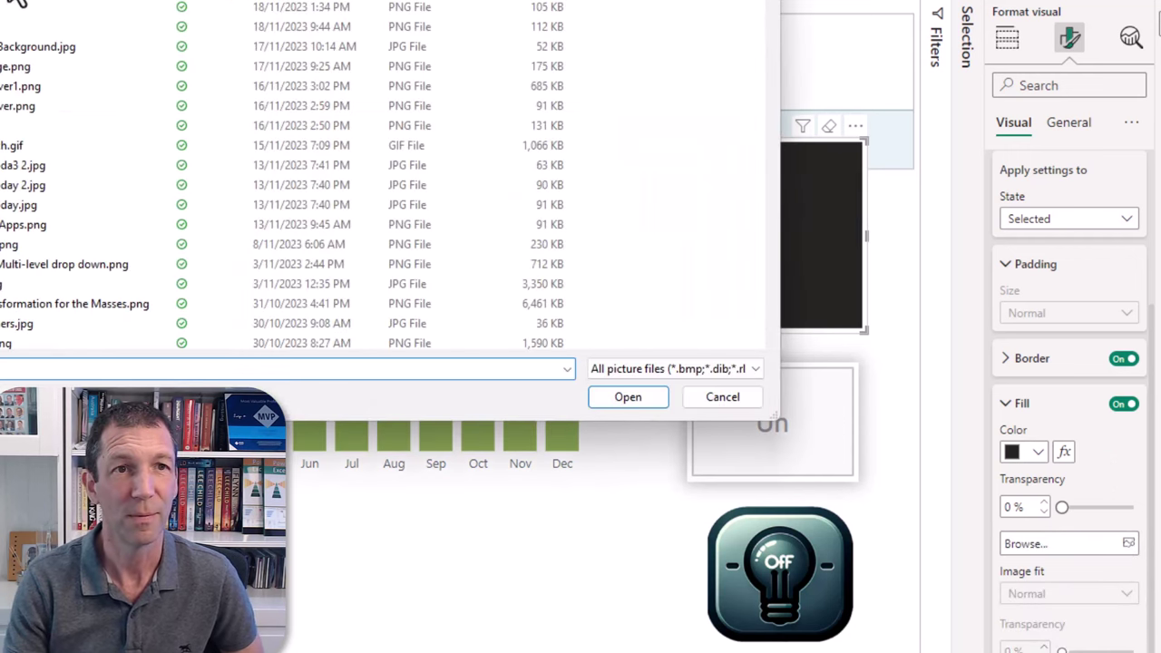
pyautogui.doubleClick(16, 3)
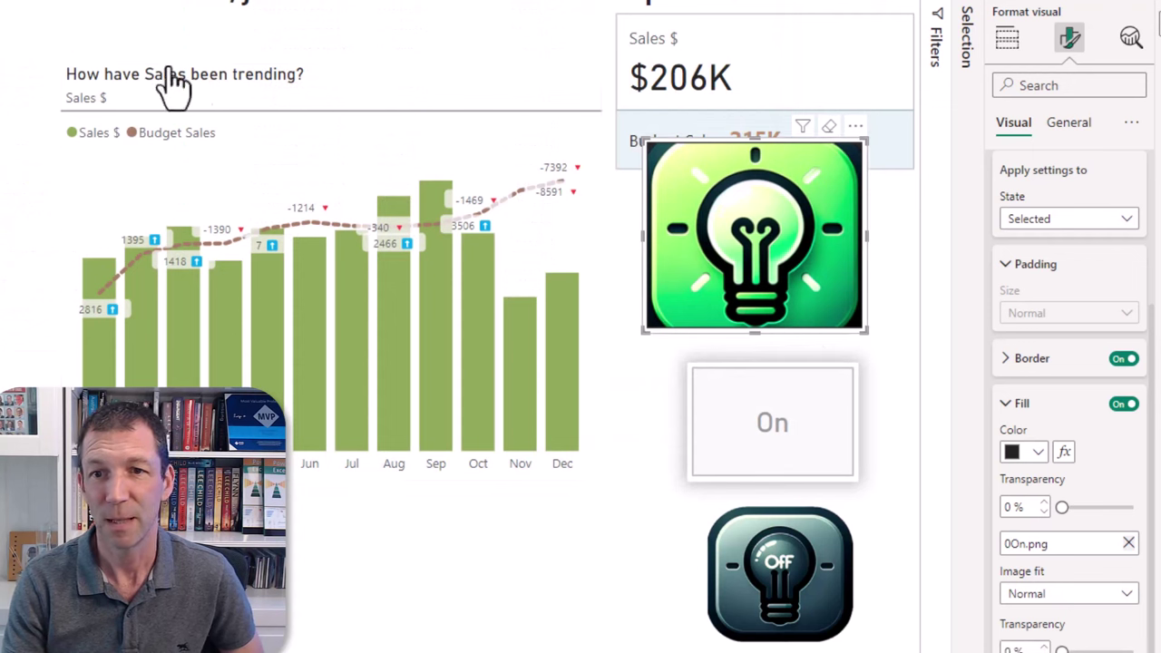
pyautogui.click(1071, 594)
pyautogui.click(1073, 635)
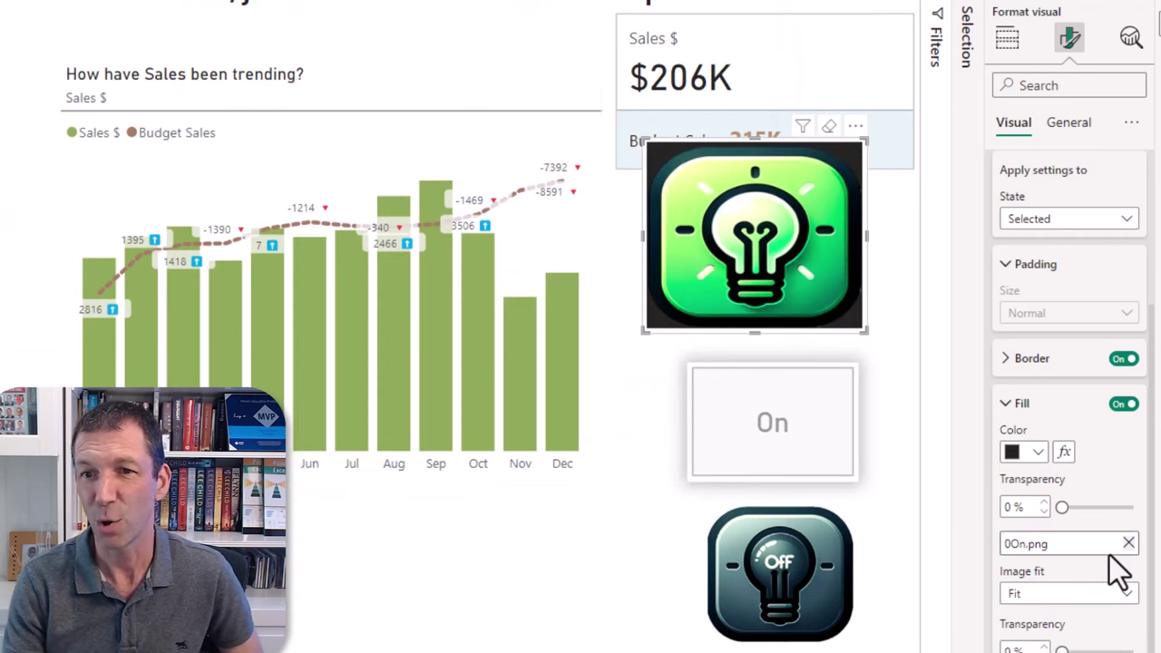
pyautogui.scroll(2, 1066, 322)
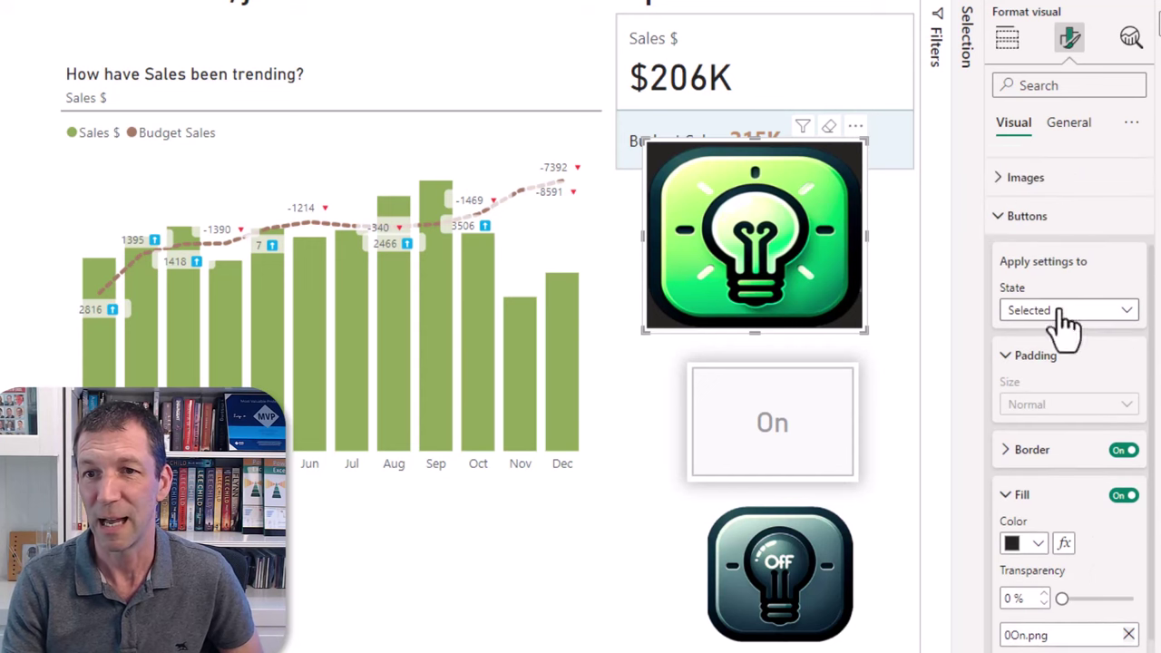
# - Switch to the Hover state and load 0Middway.png as its fill image
pyautogui.click(1062, 313)
pyautogui.click(1053, 356)
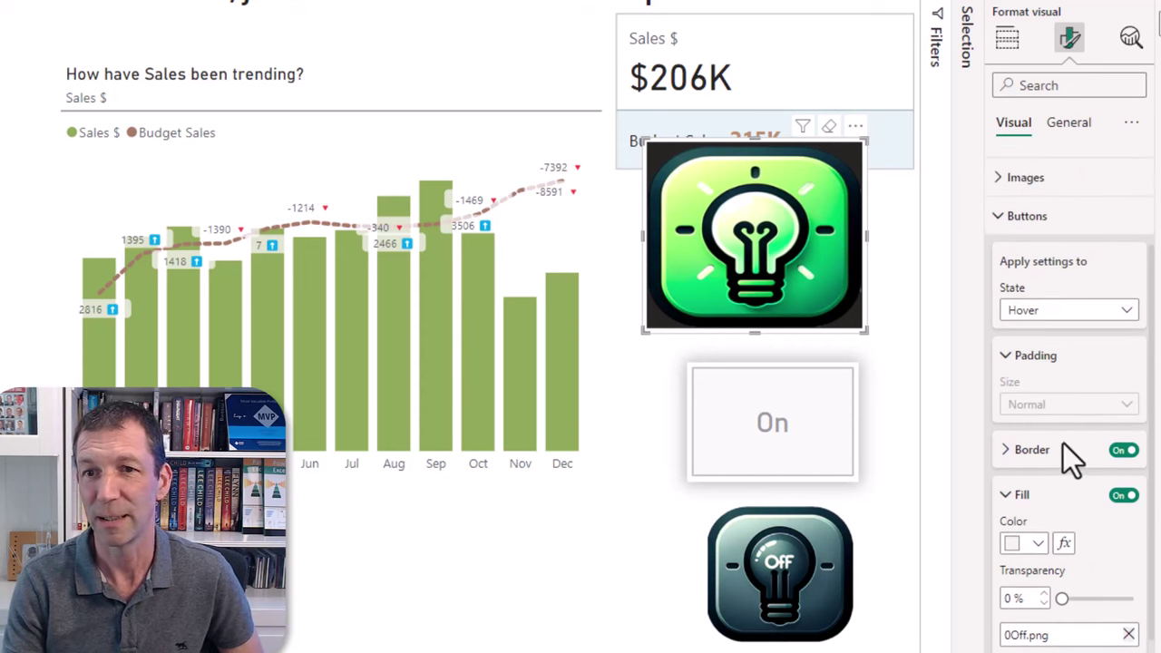
pyautogui.scroll(-2, 1064, 444)
pyautogui.scroll(-1, 1068, 463)
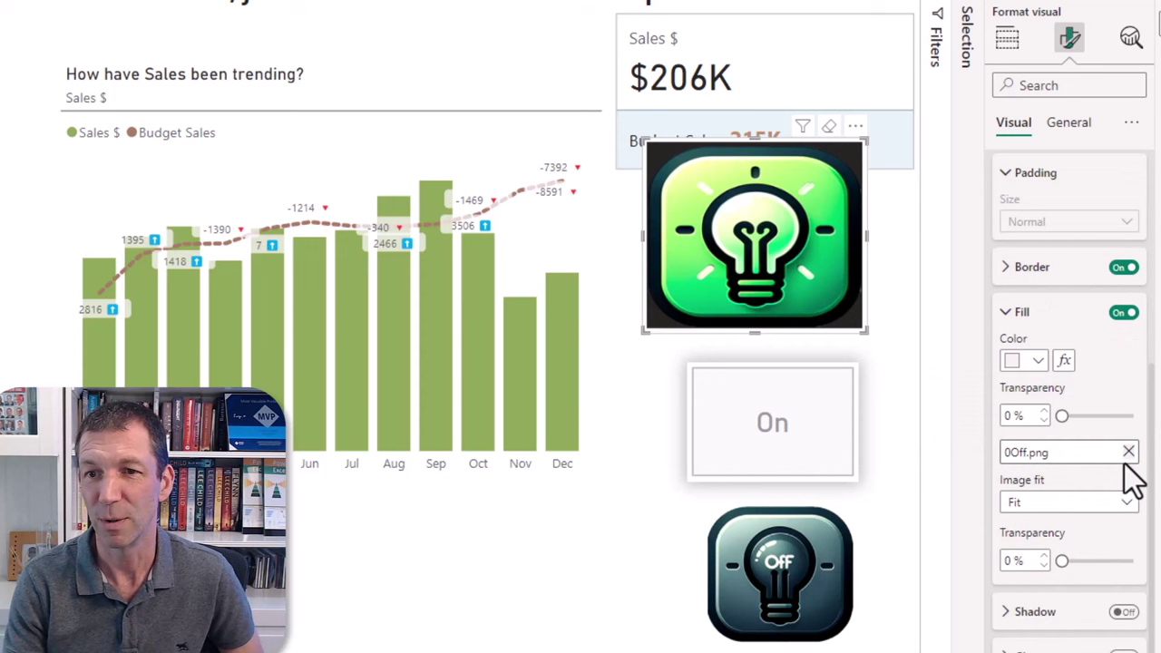
pyautogui.click(1129, 452)
pyautogui.click(1131, 460)
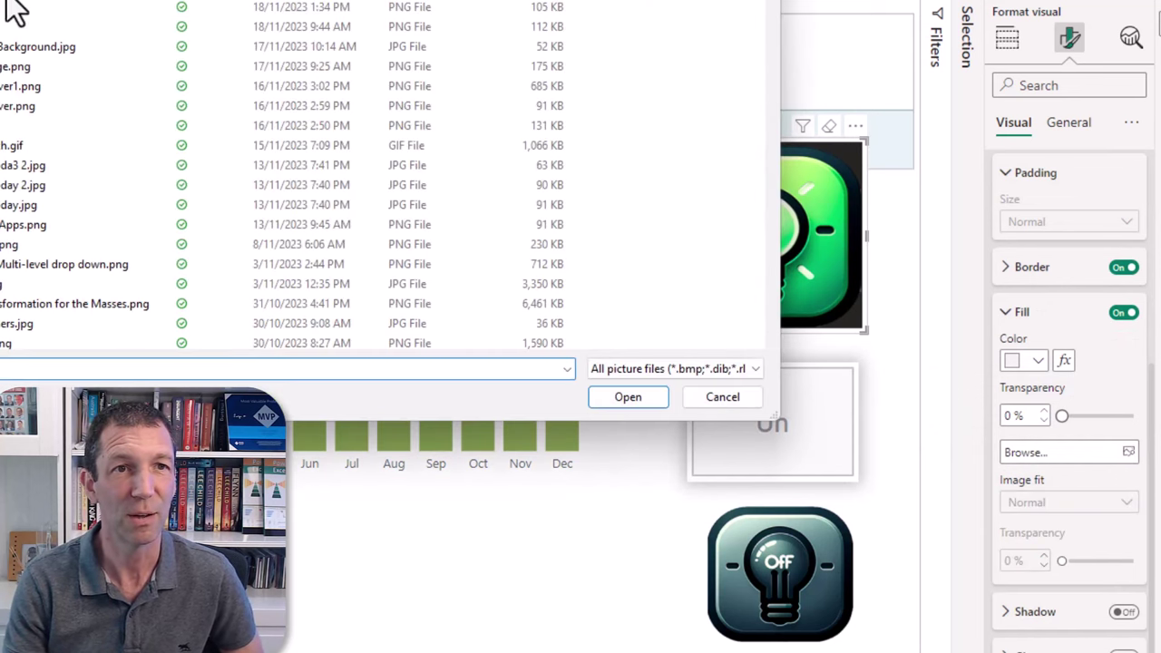
pyautogui.doubleClick(19, 11)
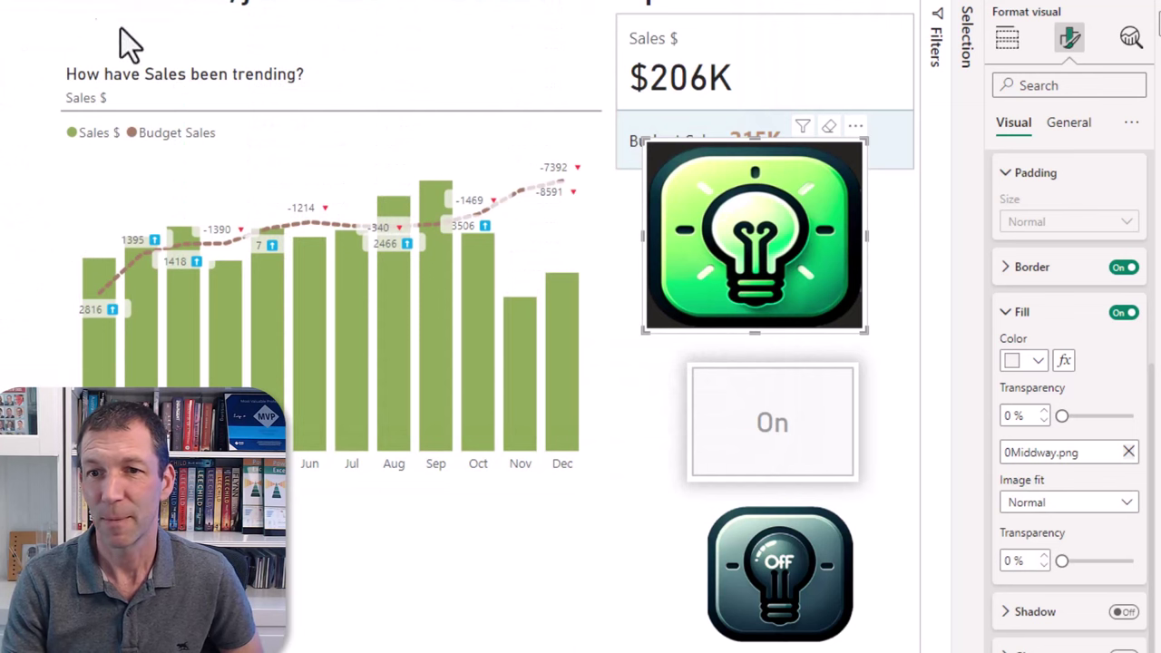
# - Test the toggle off, on and off, set the hover image to Fit, and deselect the button
pyautogui.keyDown('ctrl'); pyautogui.click(740, 263); pyautogui.keyUp('ctrl')
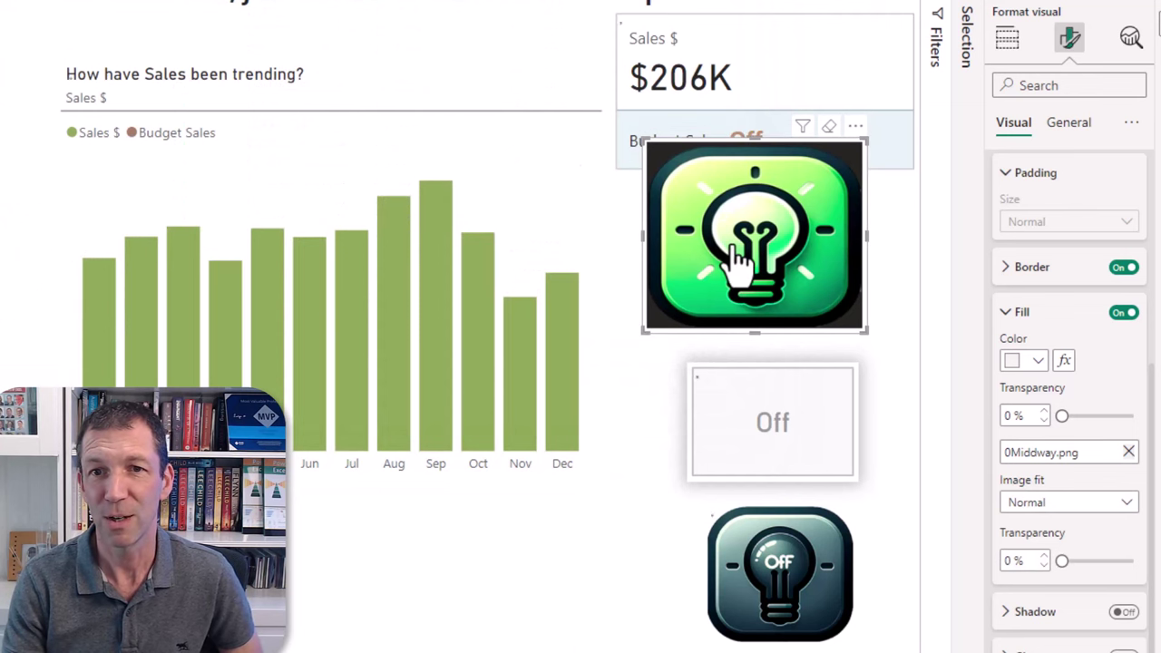
pyautogui.click(739, 261)
pyautogui.click(738, 291)
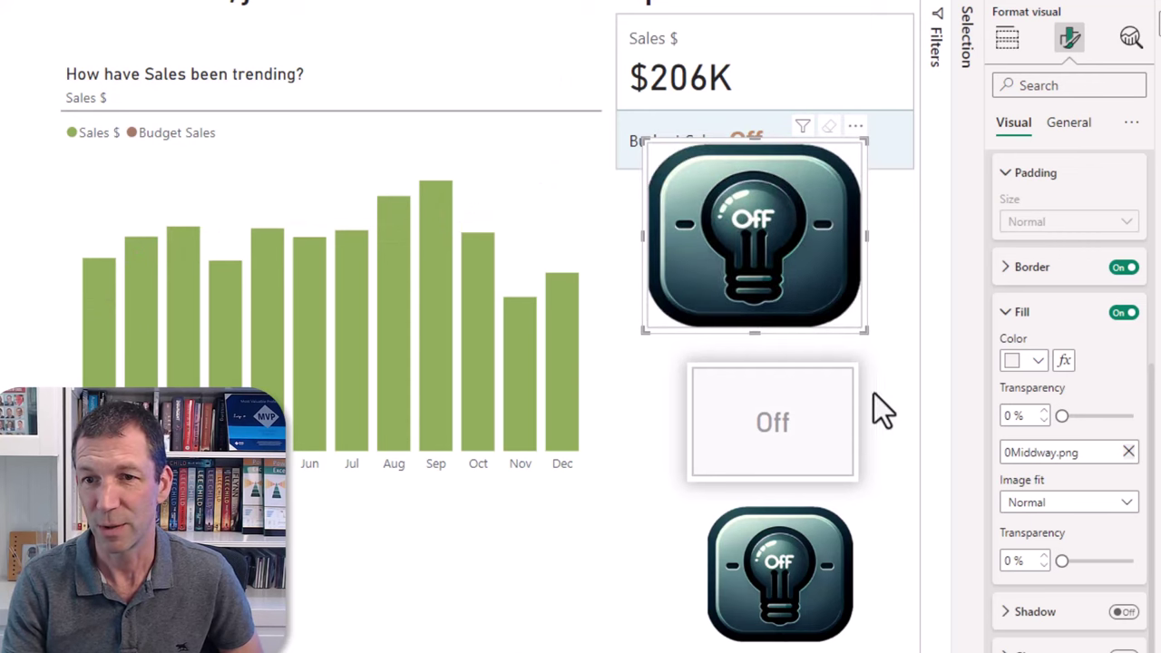
pyautogui.click(1064, 504)
pyautogui.click(1048, 548)
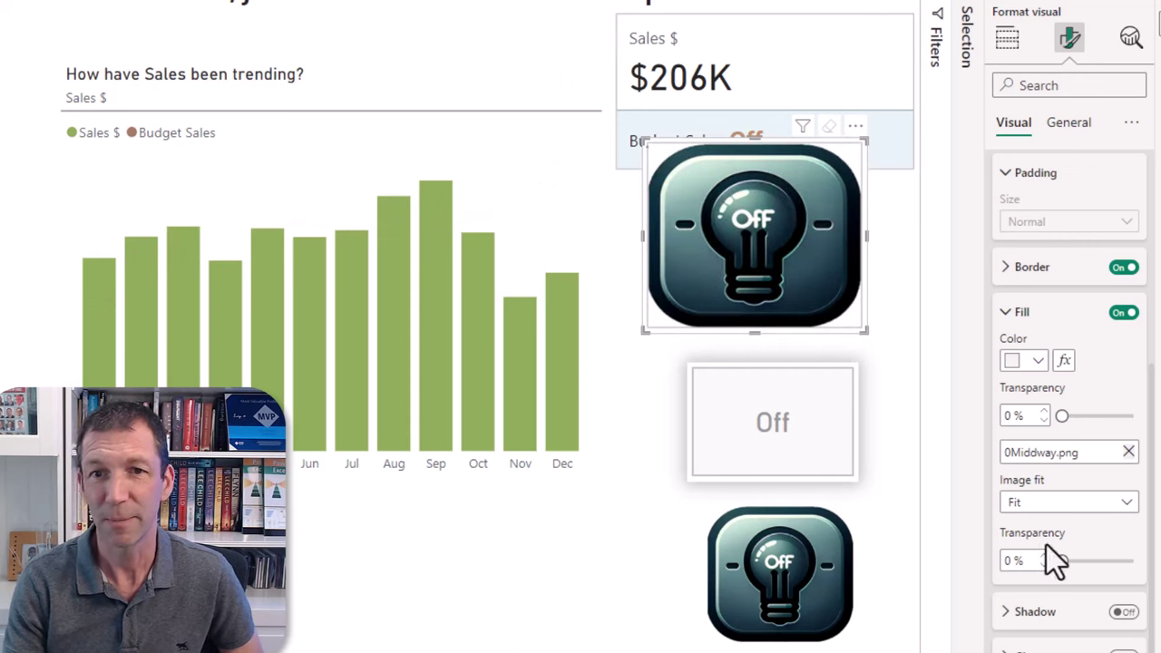
pyautogui.click(659, 432)
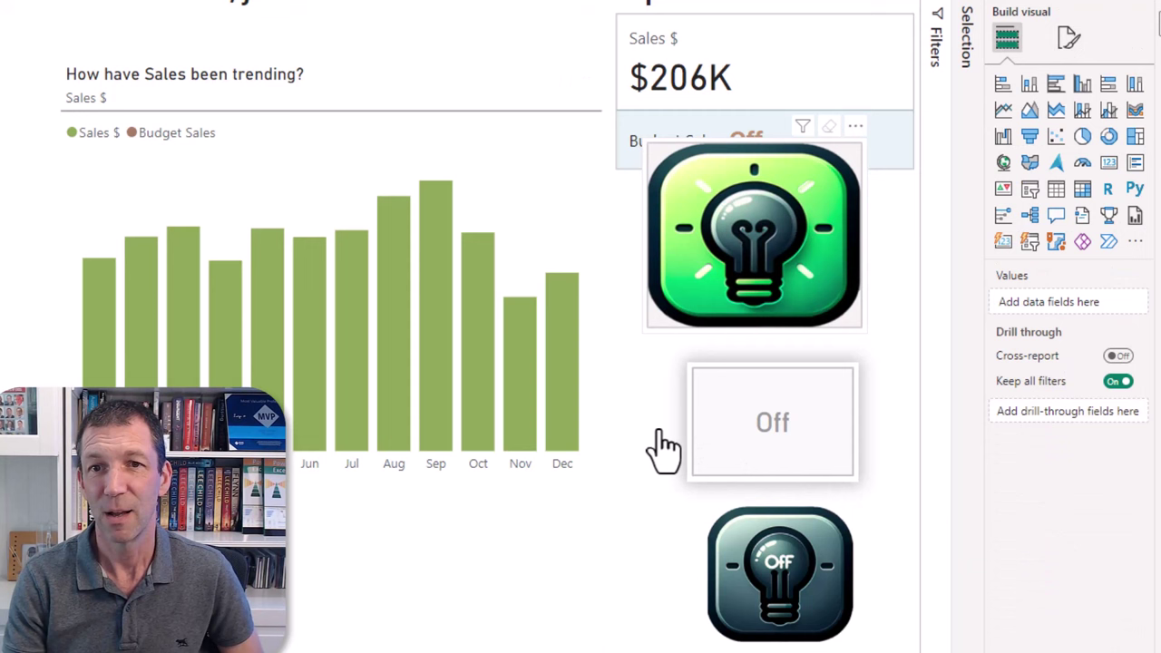
# - Turn the bulb on to show the budget line, review the ChatGPT image prompt, and move it aside
pyautogui.click(726, 292)
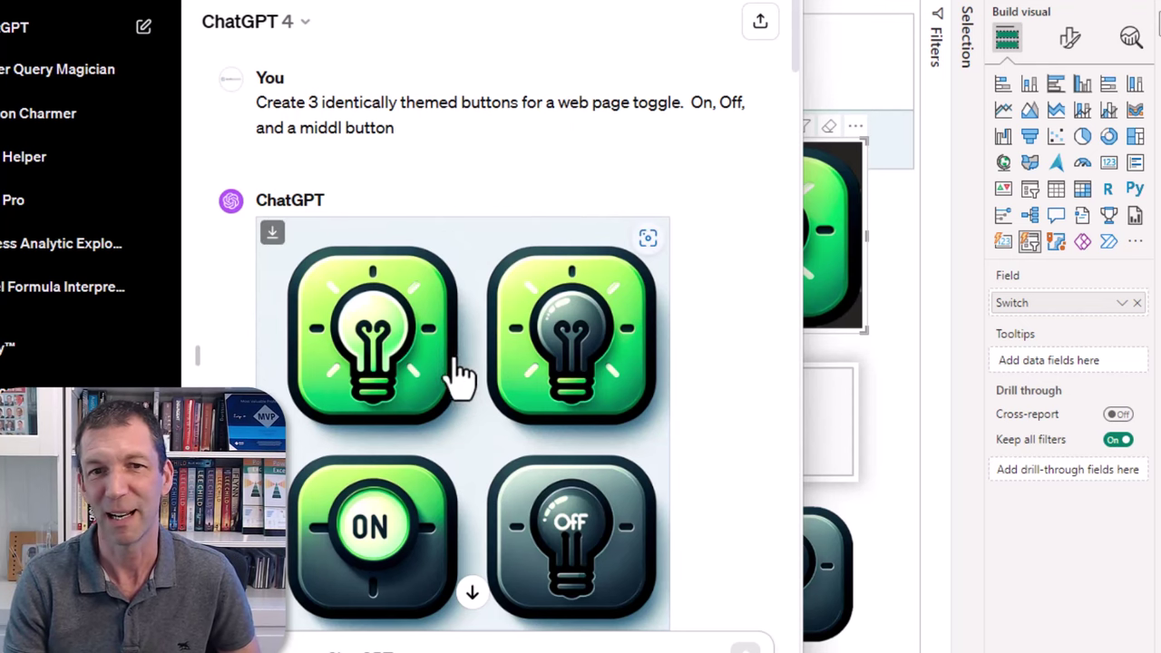
pyautogui.scroll(-1, 457, 298)
pyautogui.scroll(1, 457, 298)
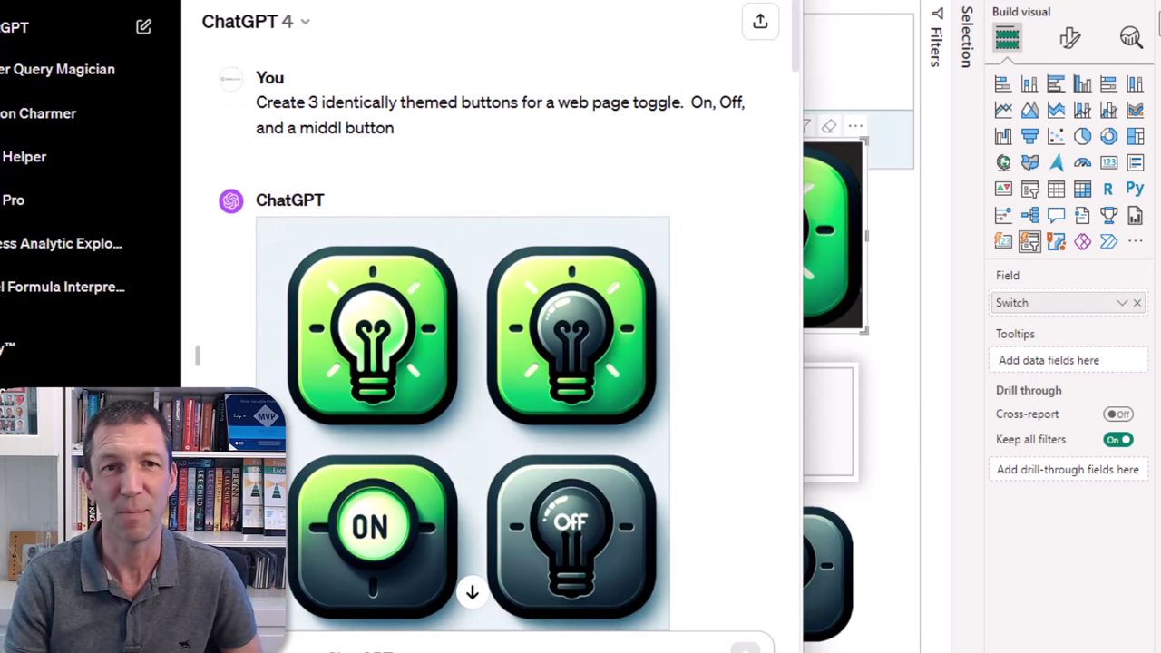
pyautogui.moveTo(435, 0); pyautogui.dragTo(27, 0)
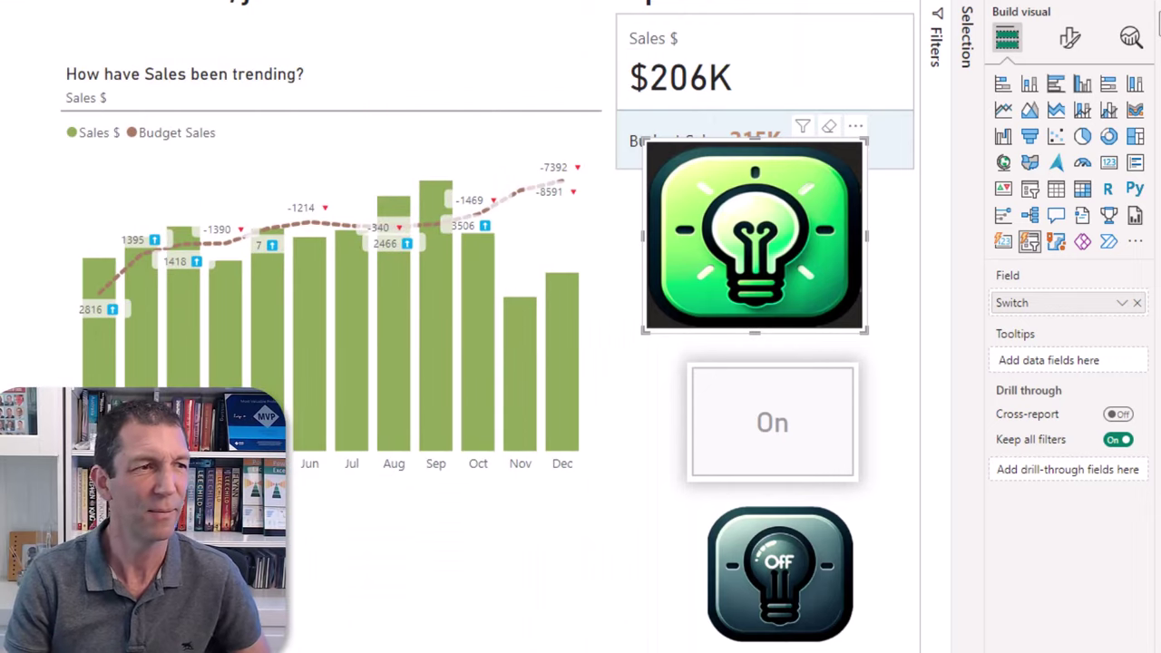
# - Flip the bulb slicer on and off repeatedly, ending Off with the Budget Sales line hidden
pyautogui.click(789, 309)
pyautogui.click(790, 308)
pyautogui.click(789, 308)
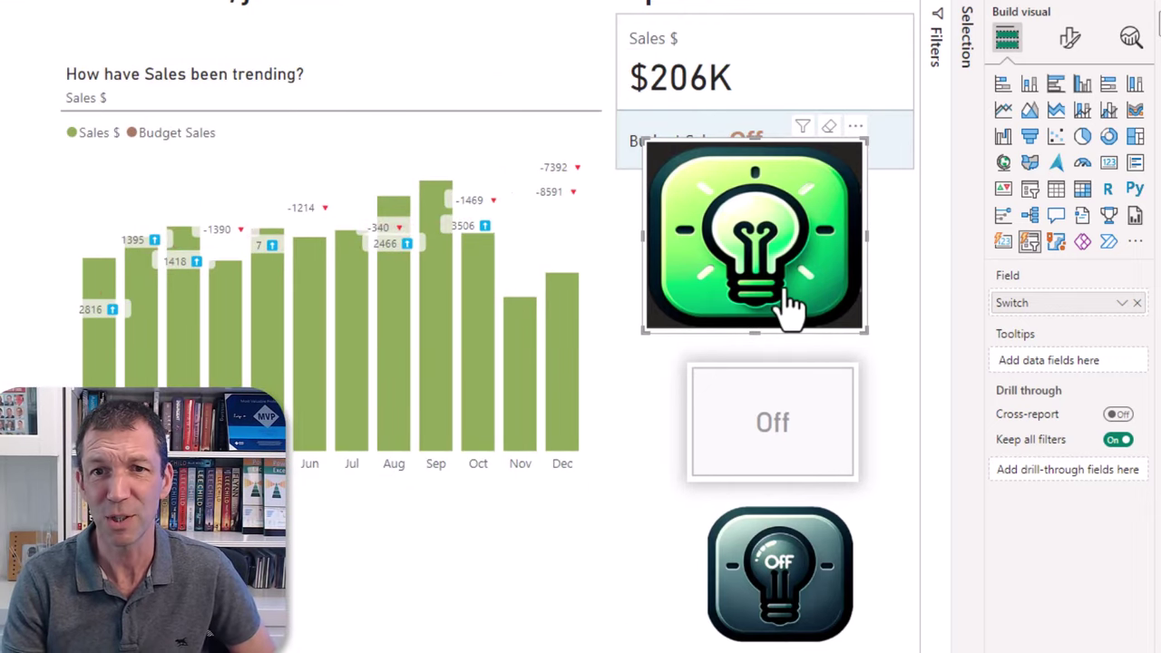
pyautogui.click(785, 306)
pyautogui.click(830, 301)
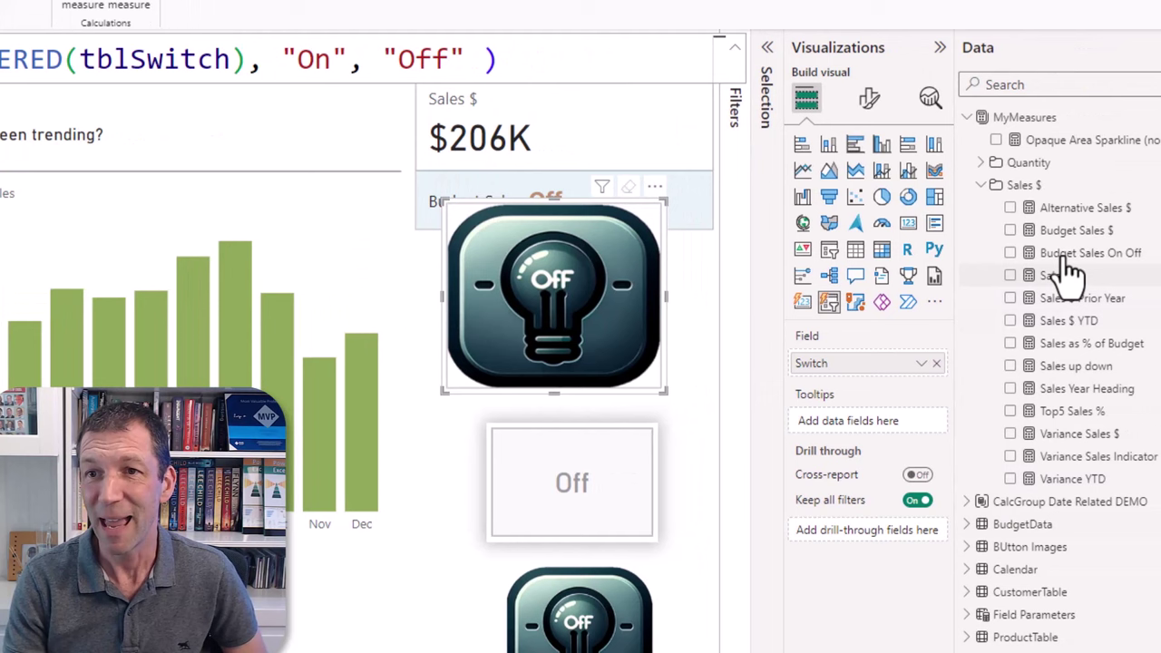
pyautogui.click(1075, 253)
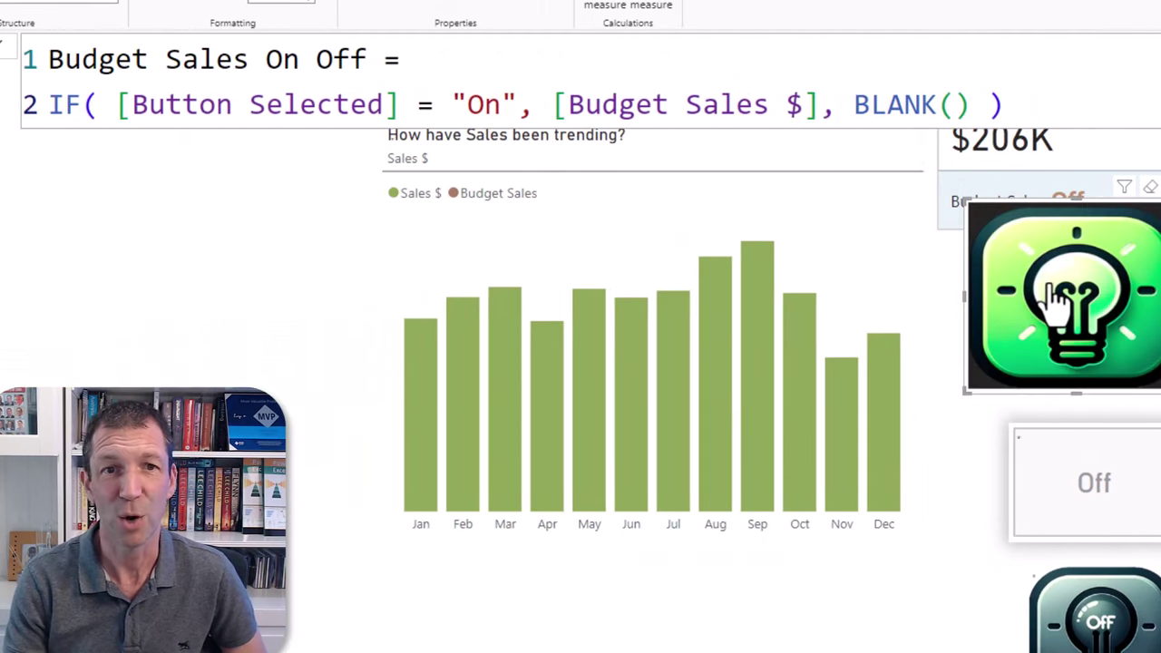
pyautogui.click(1057, 299)
pyautogui.click(1057, 300)
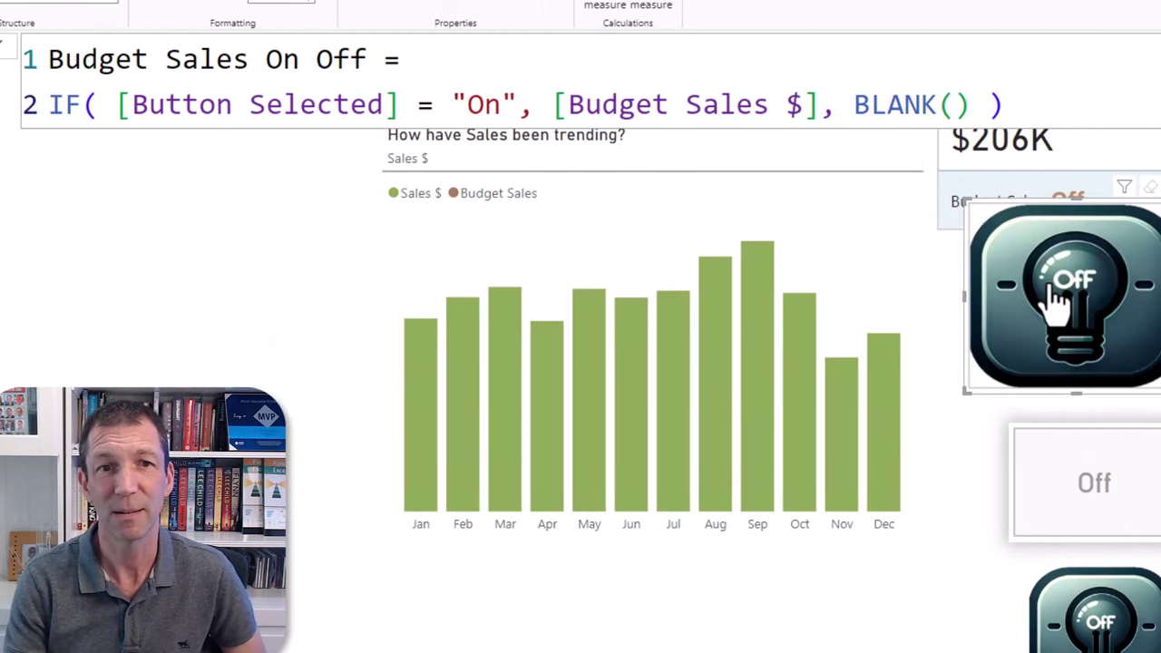
pyautogui.click(1056, 299)
pyautogui.click(1057, 300)
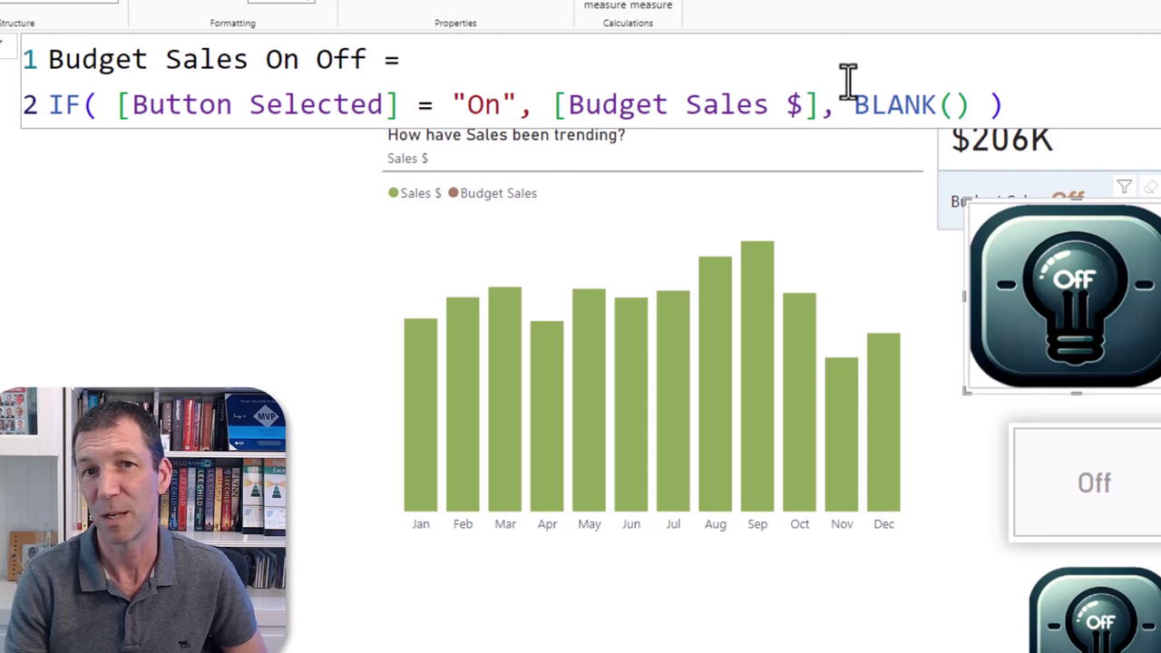
pyautogui.click(1068, 331)
pyautogui.click(1069, 331)
pyautogui.click(1069, 331)
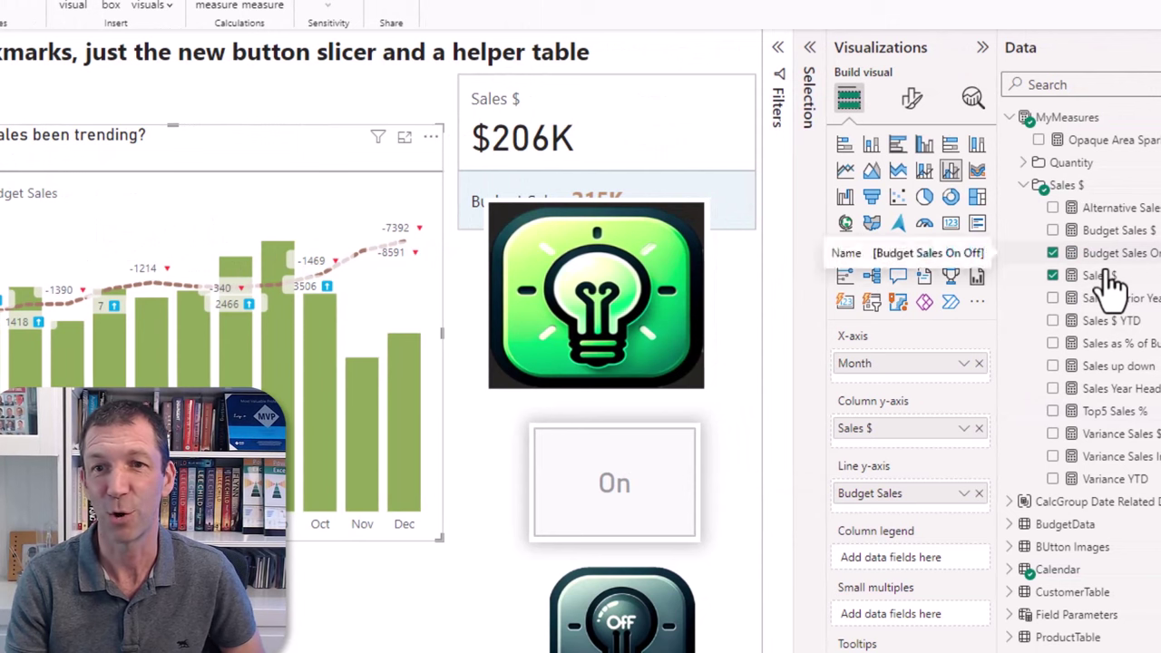
pyautogui.click(580, 283)
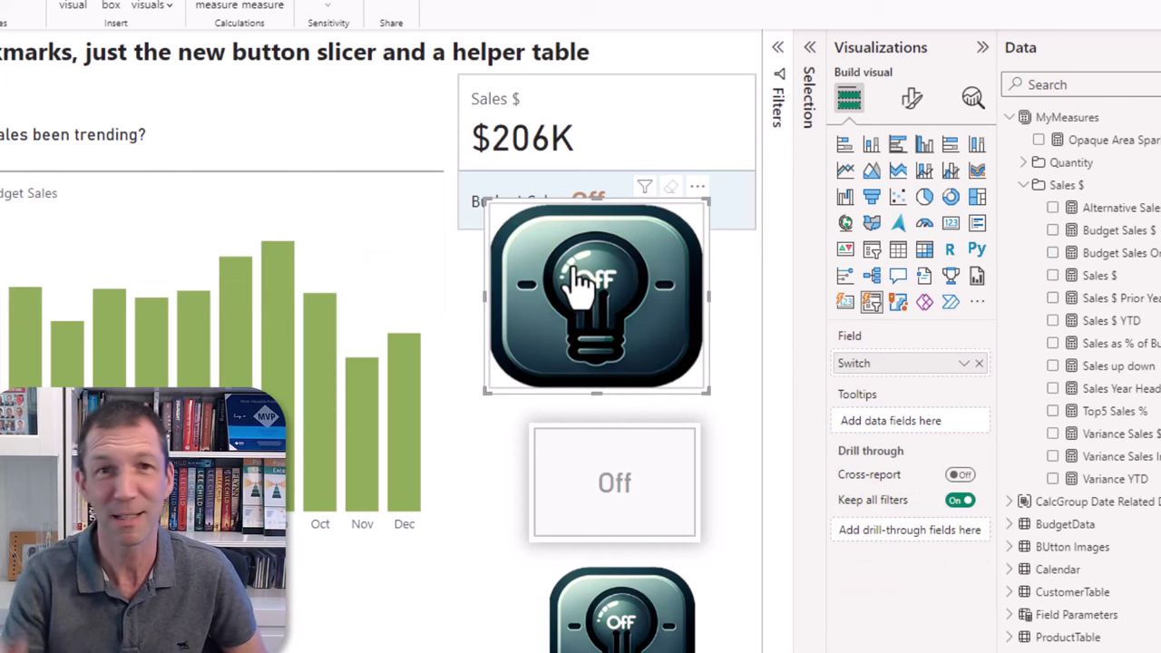
pyautogui.click(581, 283)
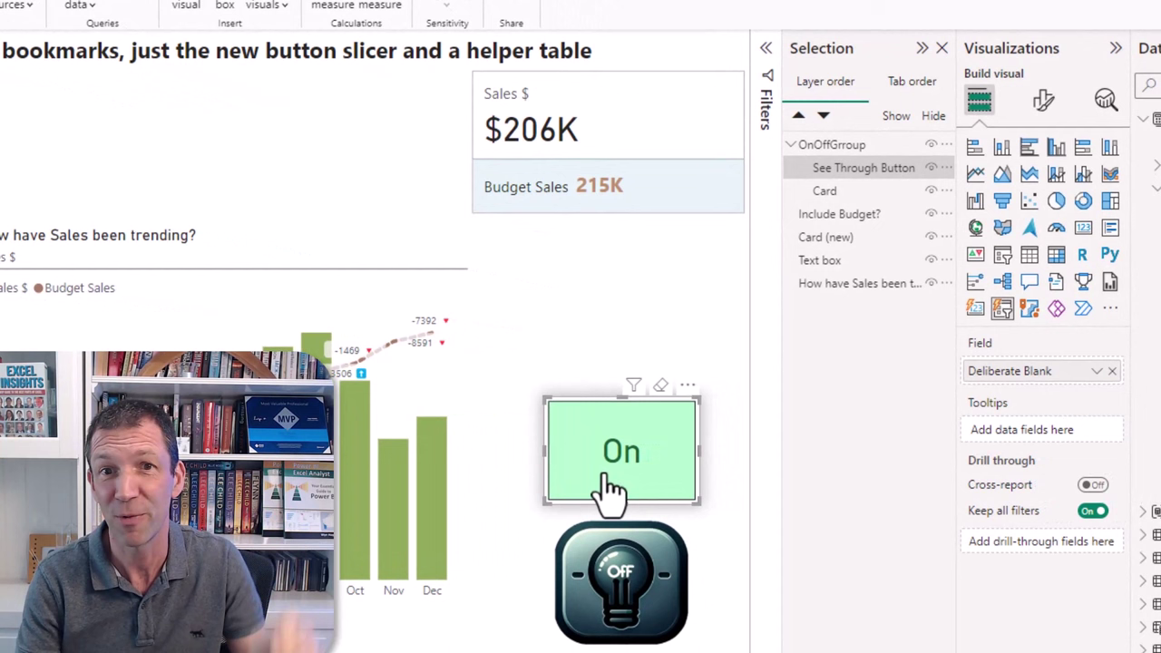
# - Deselect the On button by clicking empty canvas
pyautogui.click(600, 323)
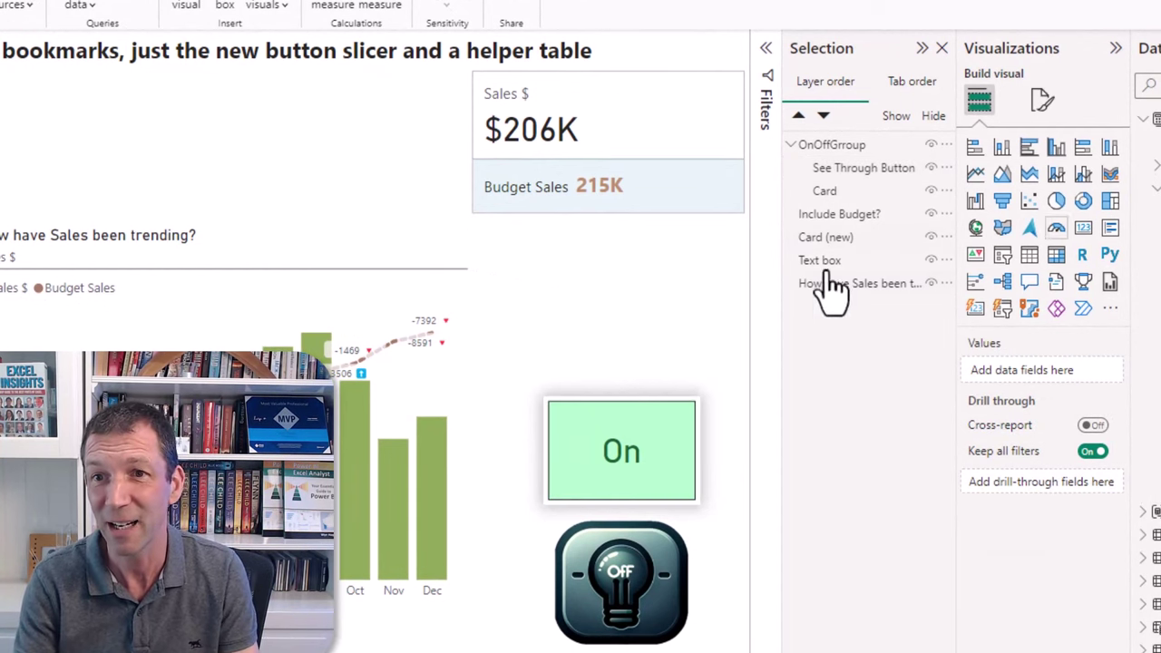
# - Add a small card visual showing the tblSwitch Button Selected measure
pyautogui.click(1085, 229)
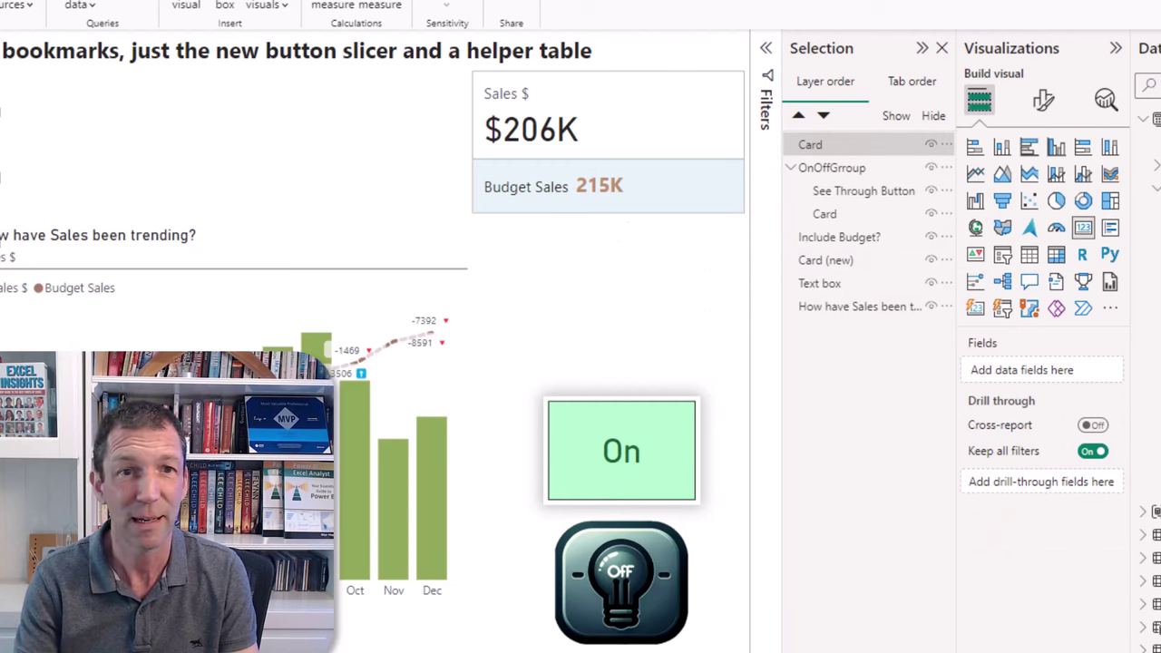
pyautogui.moveTo(752, 388); pyautogui.dragTo(748, 360)
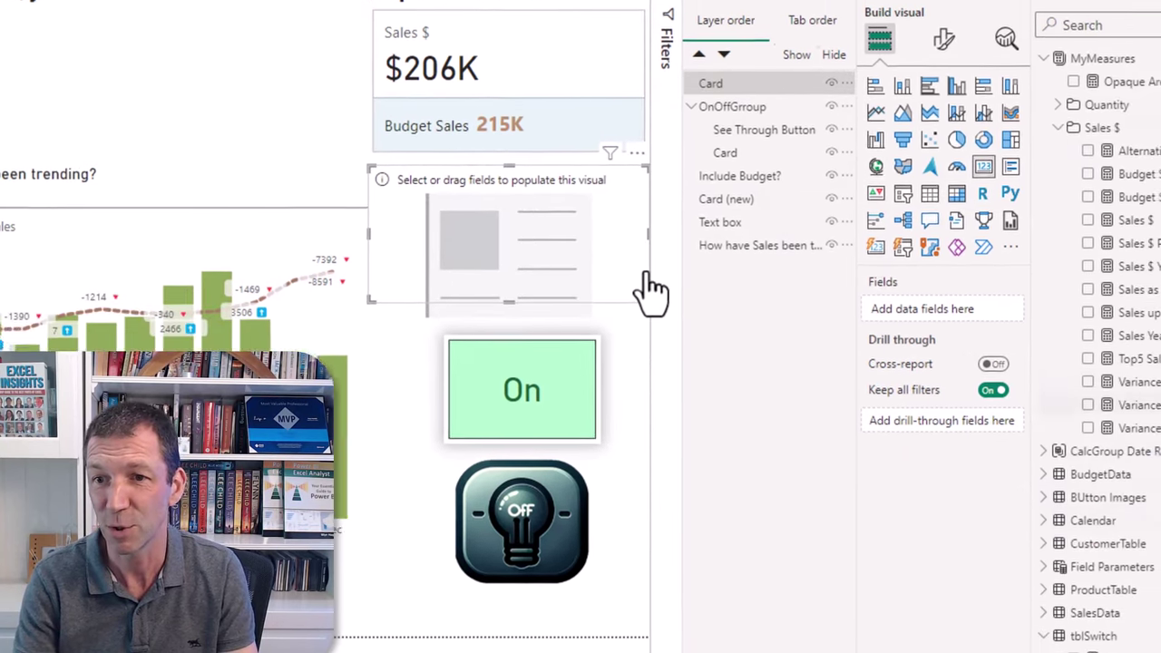
pyautogui.click(963, 590)
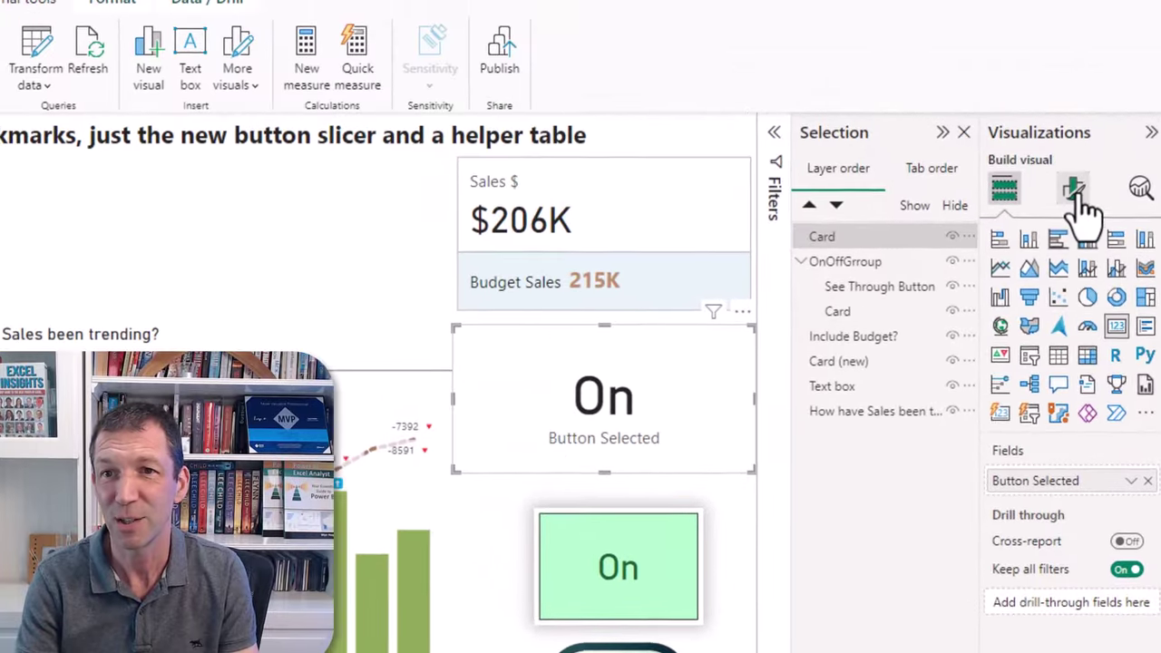
# - Turn off the card's category label, then narrow it and place it above the green On box
pyautogui.click(1078, 194)
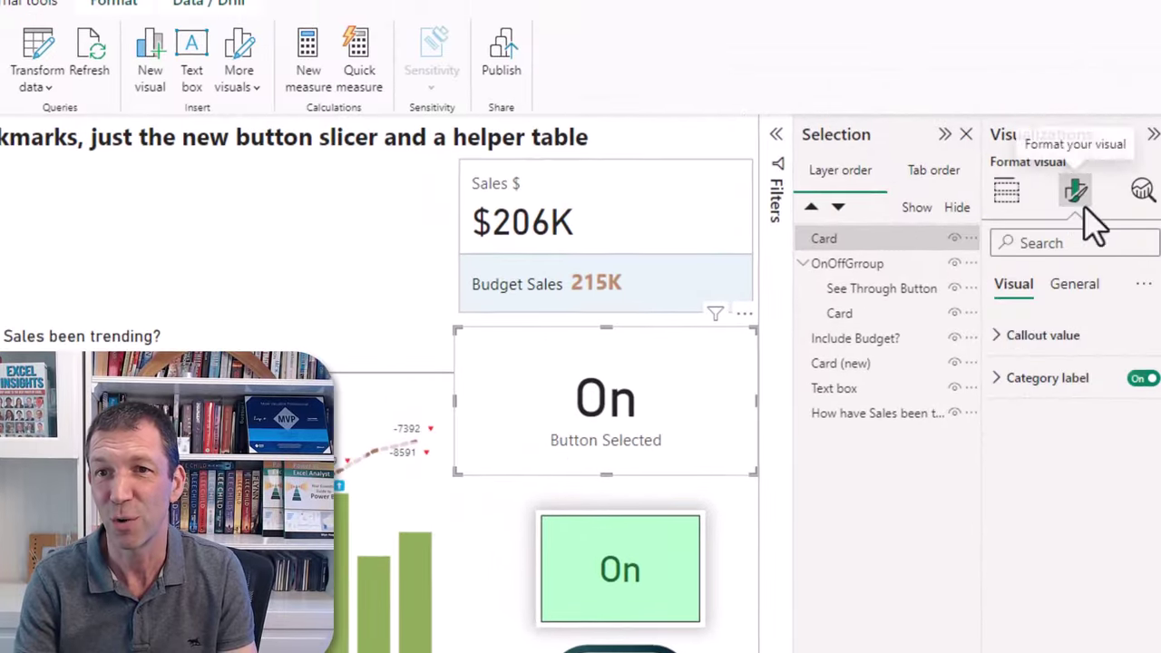
pyautogui.click(1143, 378)
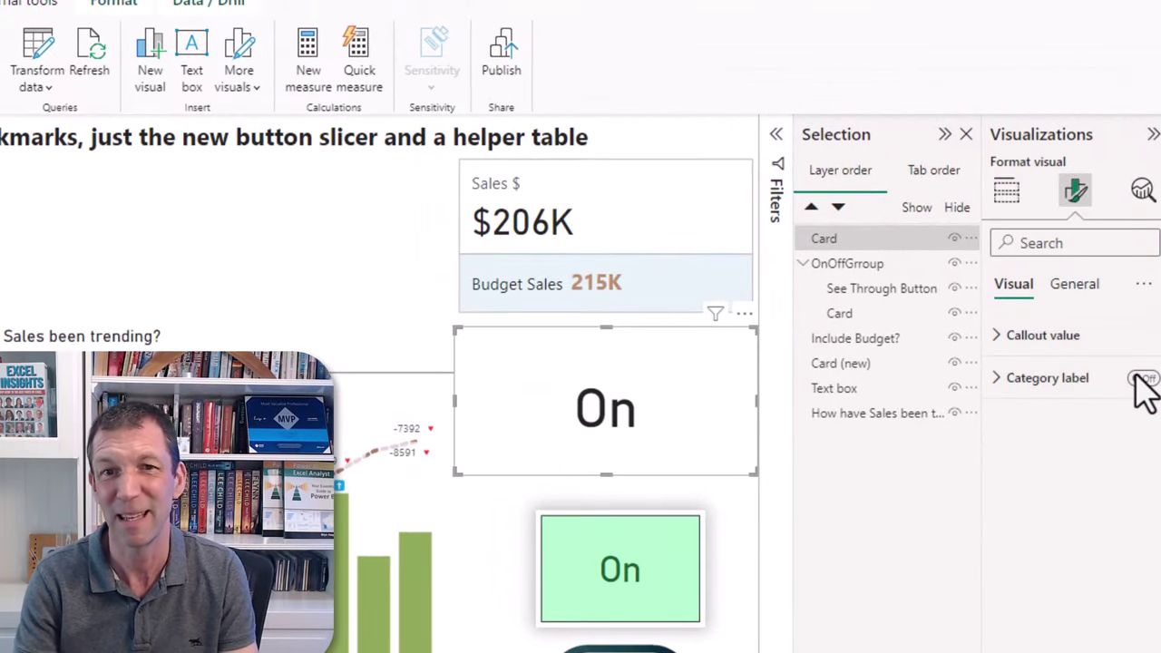
pyautogui.moveTo(461, 475); pyautogui.dragTo(534, 475)
pyautogui.moveTo(627, 447); pyautogui.dragTo(648, 433)
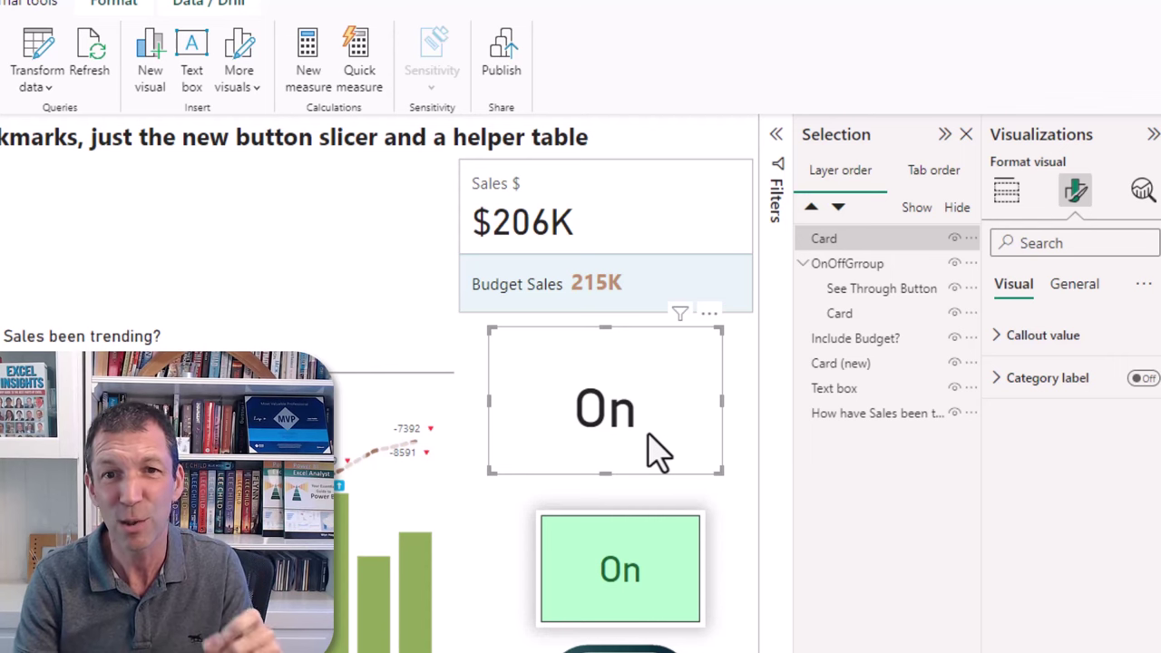
# - Add a new slicer over the On card and give it tblSwitch's Switch field
pyautogui.click(751, 496)
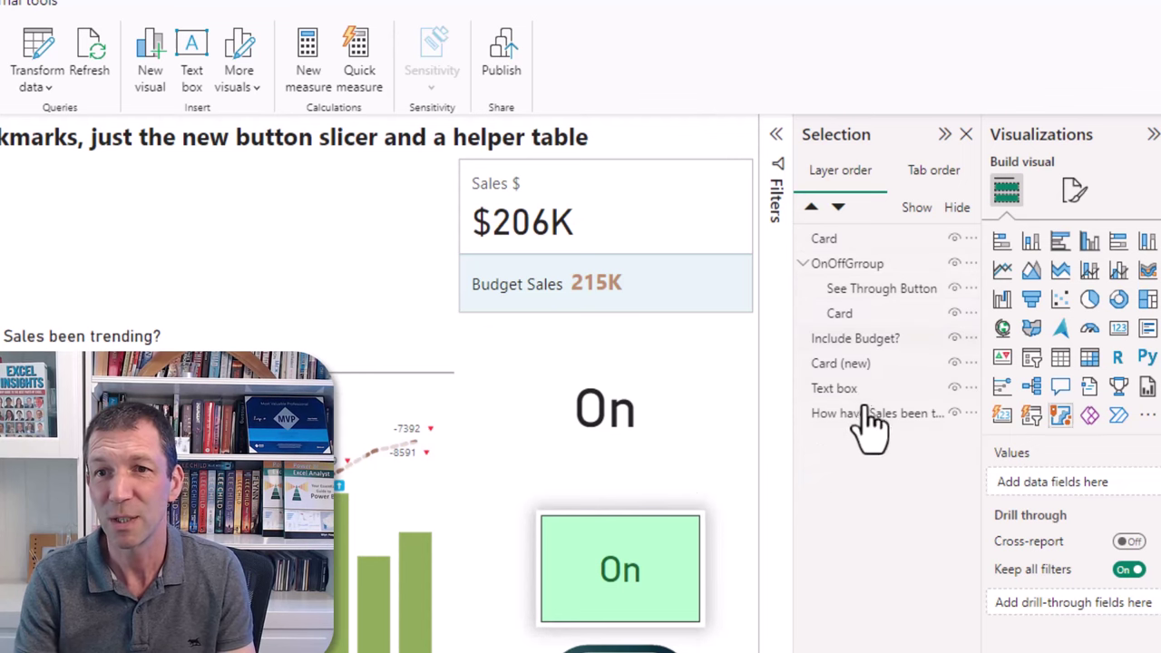
pyautogui.click(1032, 415)
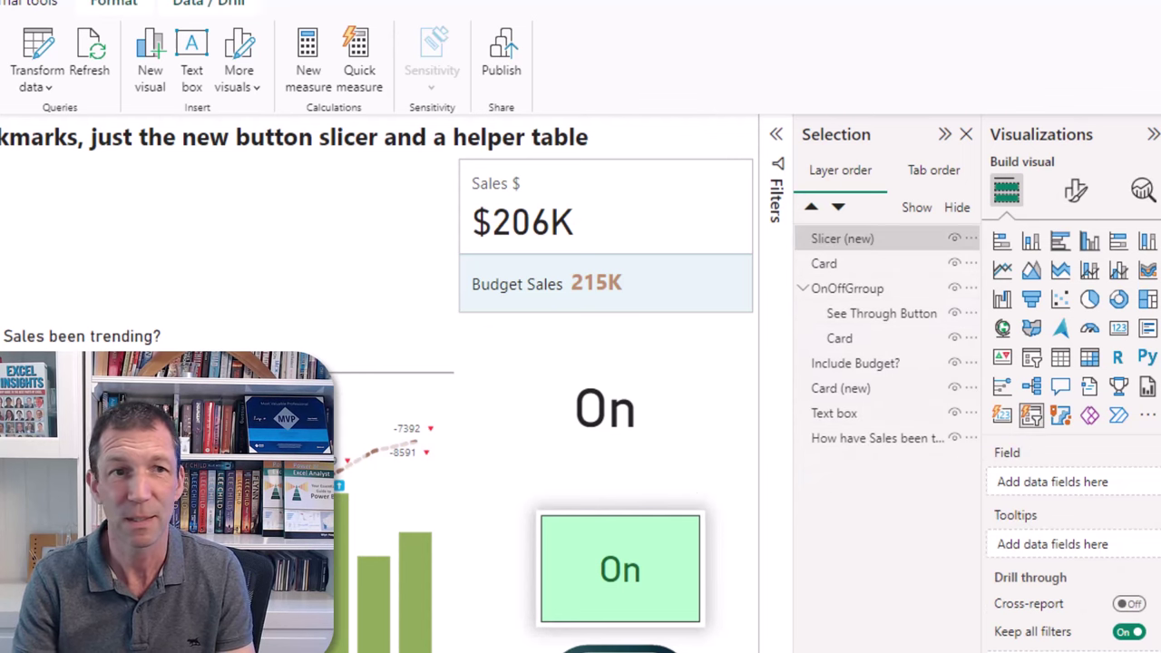
pyautogui.moveTo(499, 433); pyautogui.dragTo(526, 407)
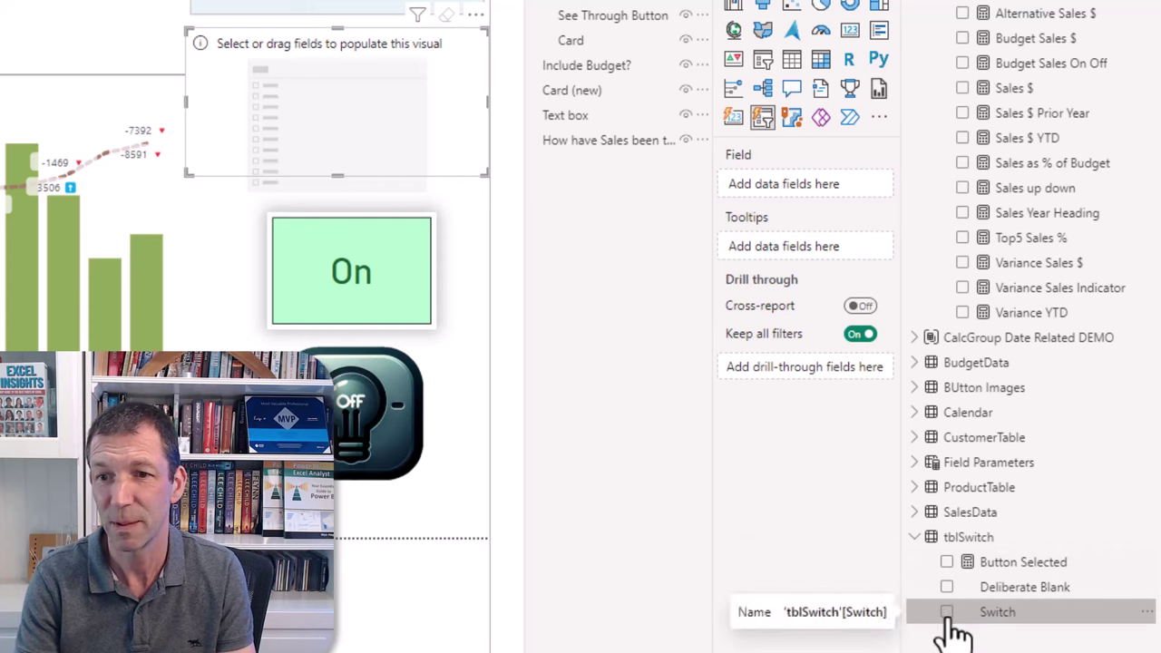
pyautogui.click(947, 613)
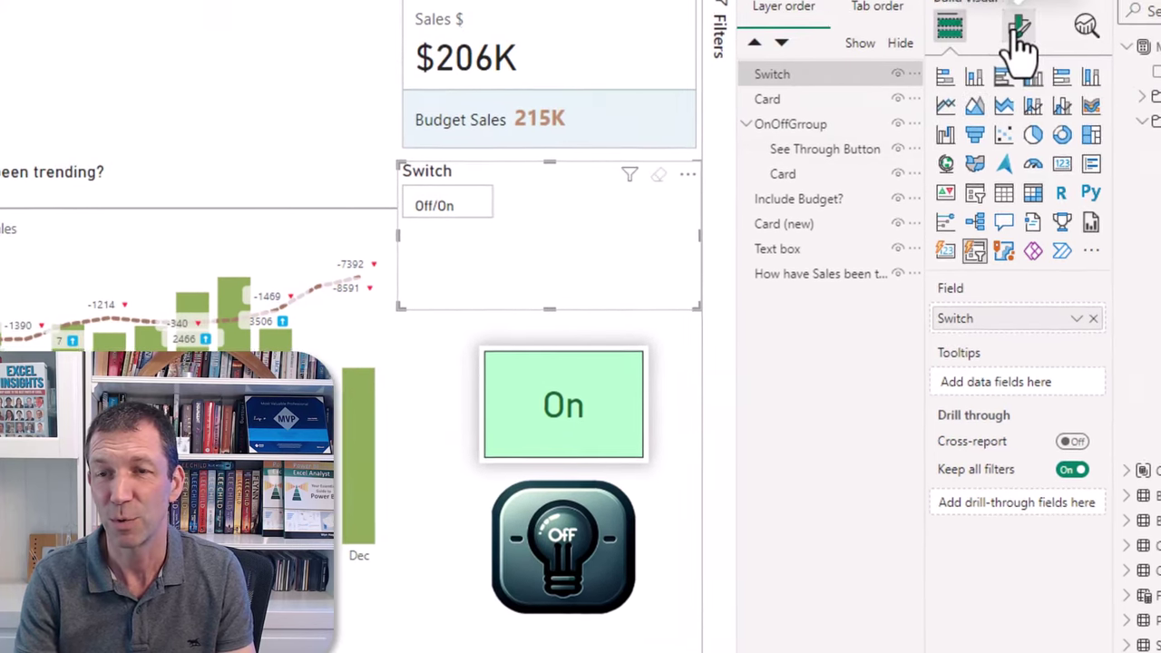
# - Set the Switch slicer's layout to 1 row and 1 column
pyautogui.click(1025, 34)
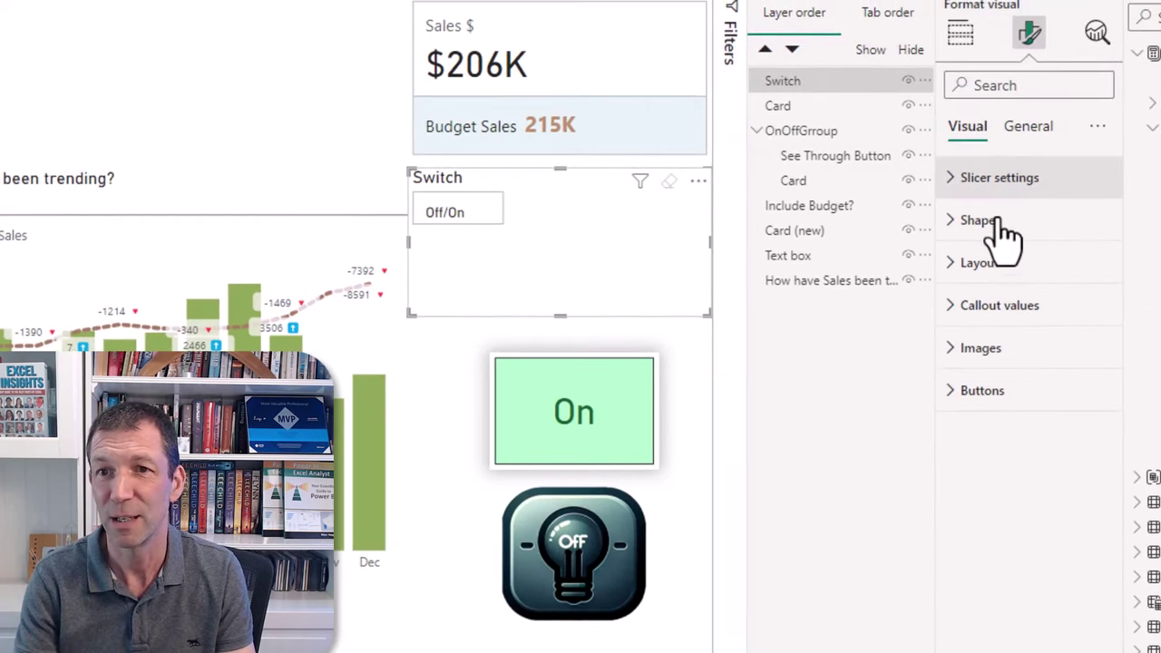
pyautogui.click(990, 269)
pyautogui.doubleClick(985, 425)
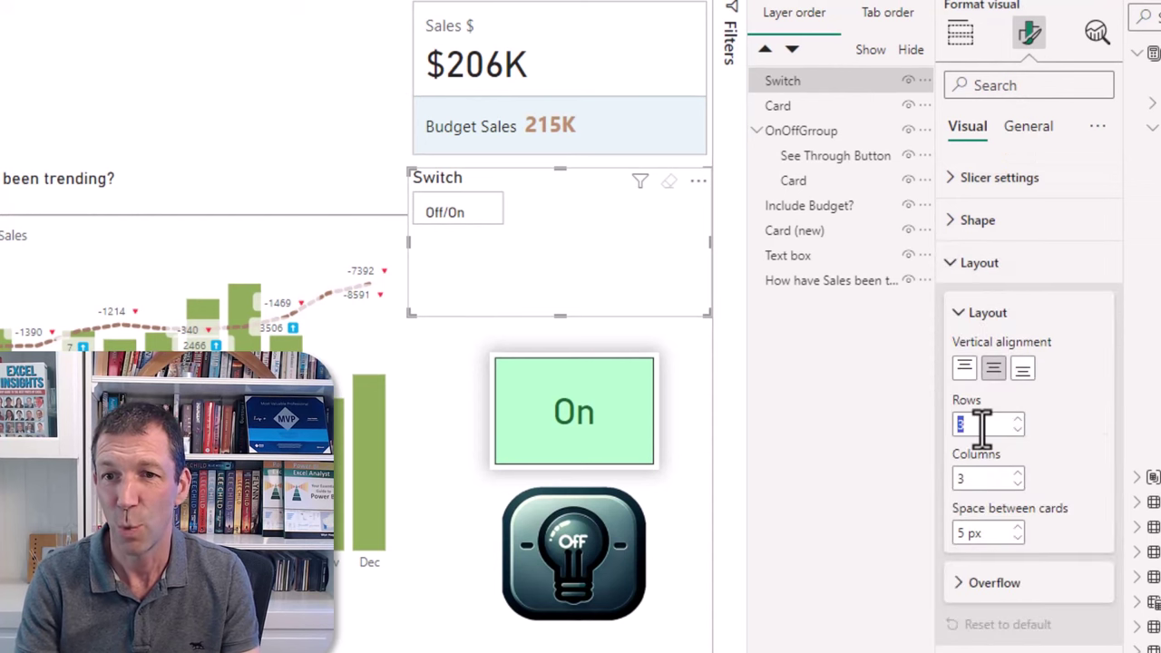
pyautogui.write('1')
pyautogui.doubleClick(994, 478)
pyautogui.write('1')
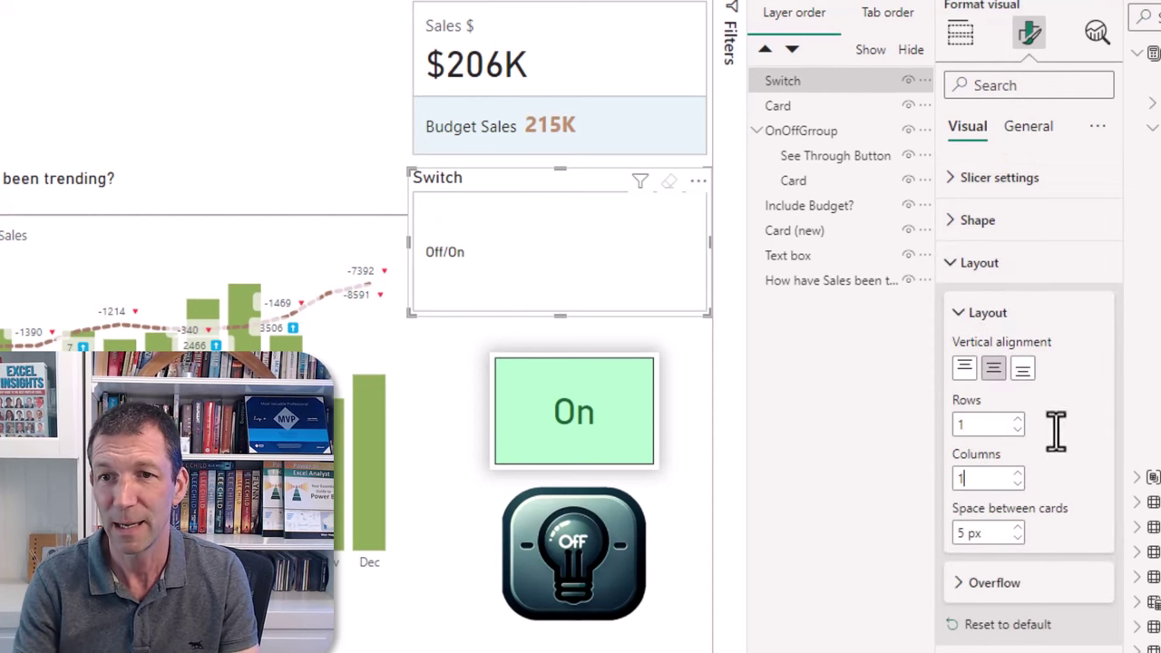
# - Hide the slicer's Off/On callout text and remove its Switch title
pyautogui.click(953, 270)
pyautogui.click(952, 313)
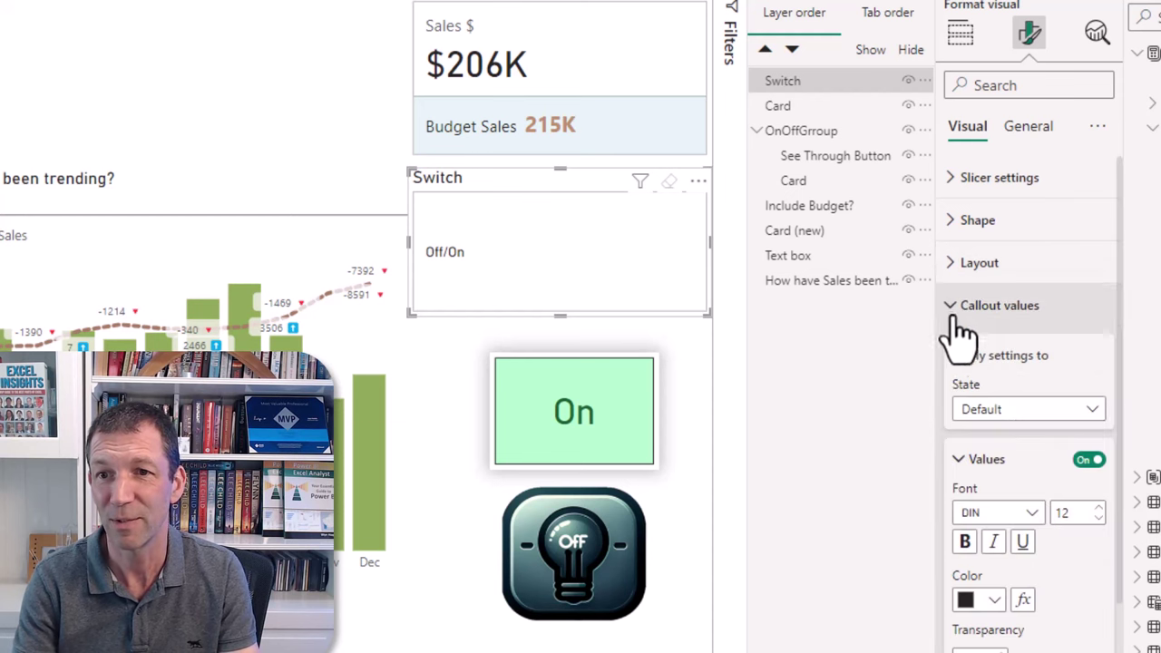
pyautogui.click(1091, 463)
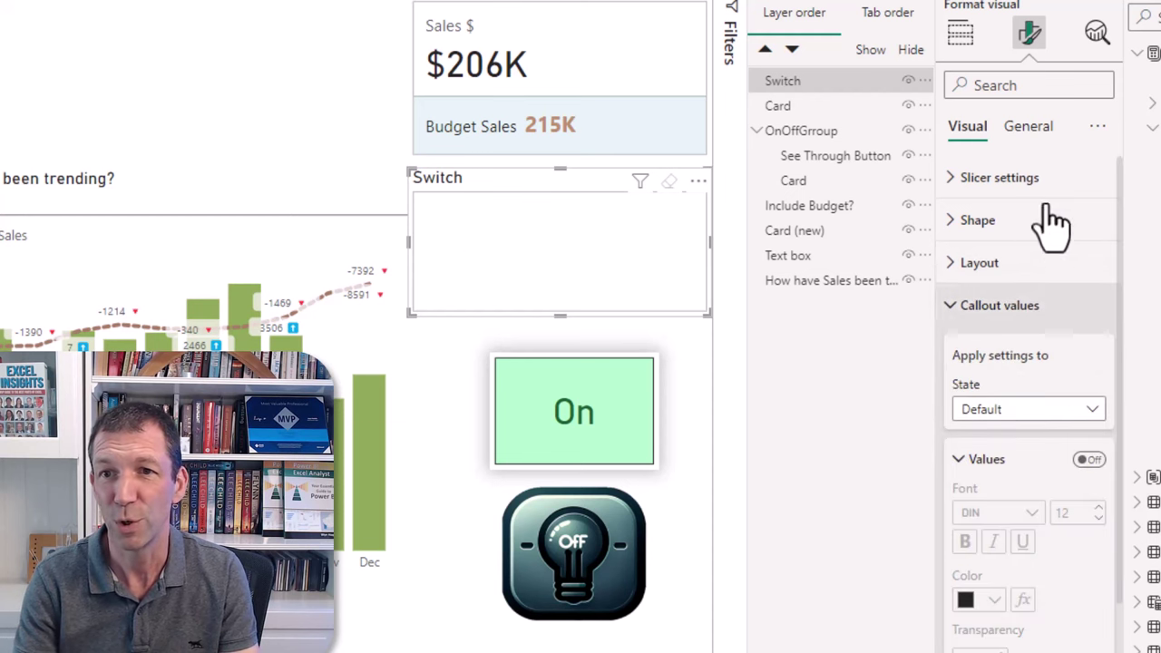
pyautogui.click(1033, 136)
pyautogui.click(1099, 222)
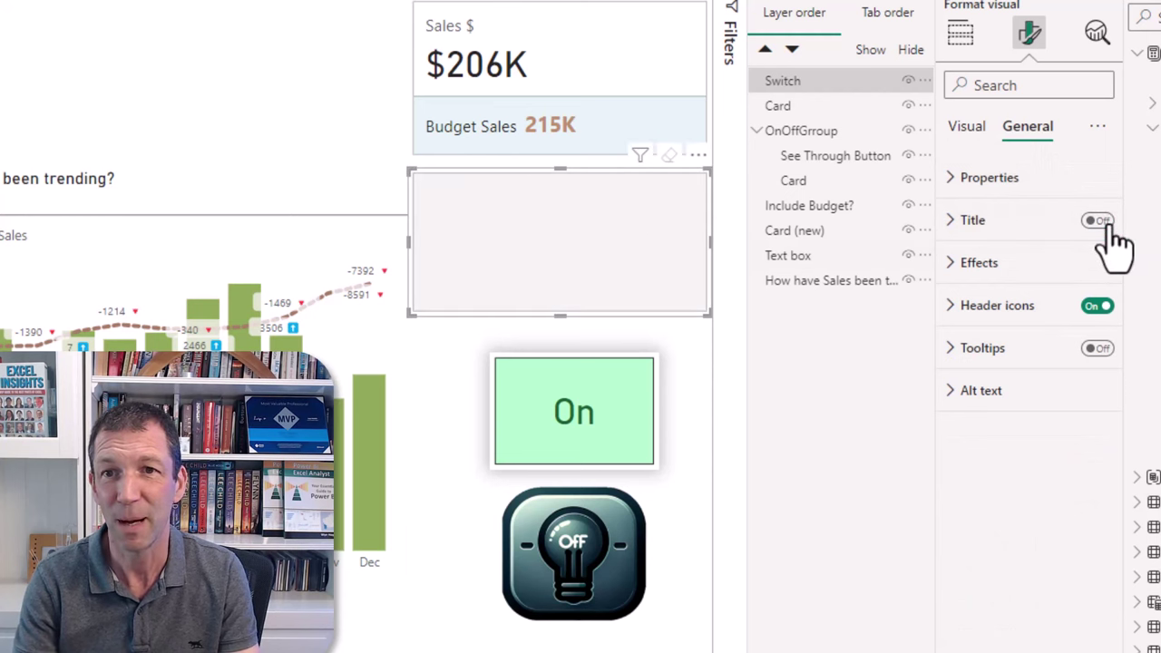
# - Turn the visual's background off and drag it down into place over the On card
pyautogui.click(969, 127)
pyautogui.click(963, 305)
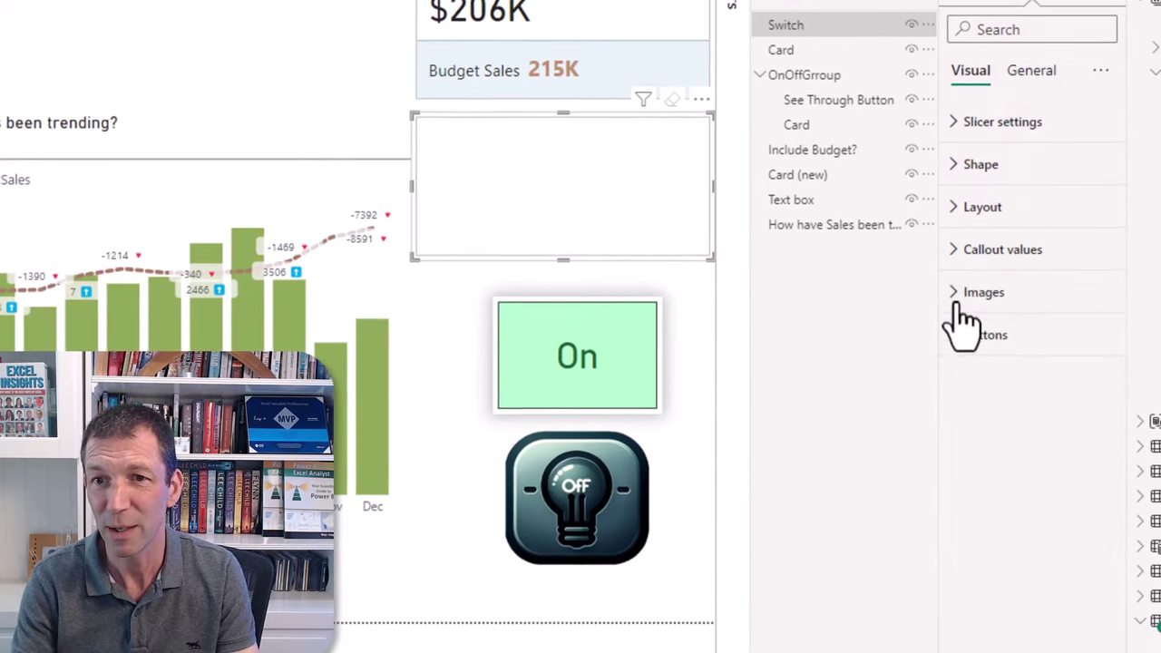
pyautogui.click(967, 338)
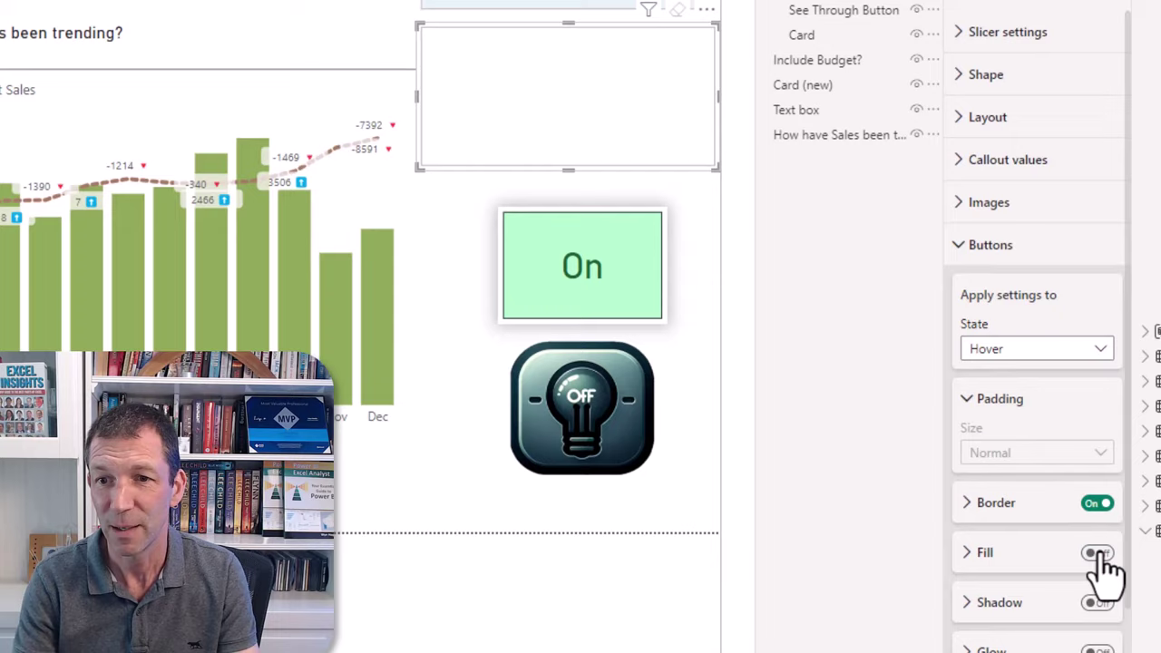
pyautogui.click(1041, 38)
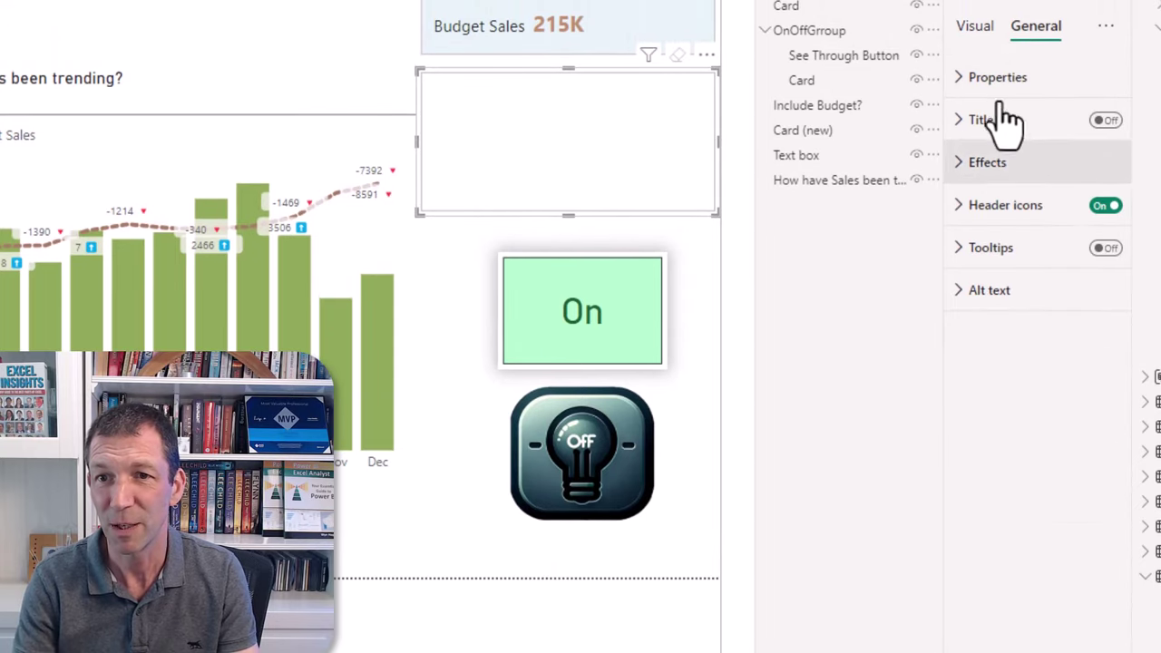
pyautogui.click(961, 163)
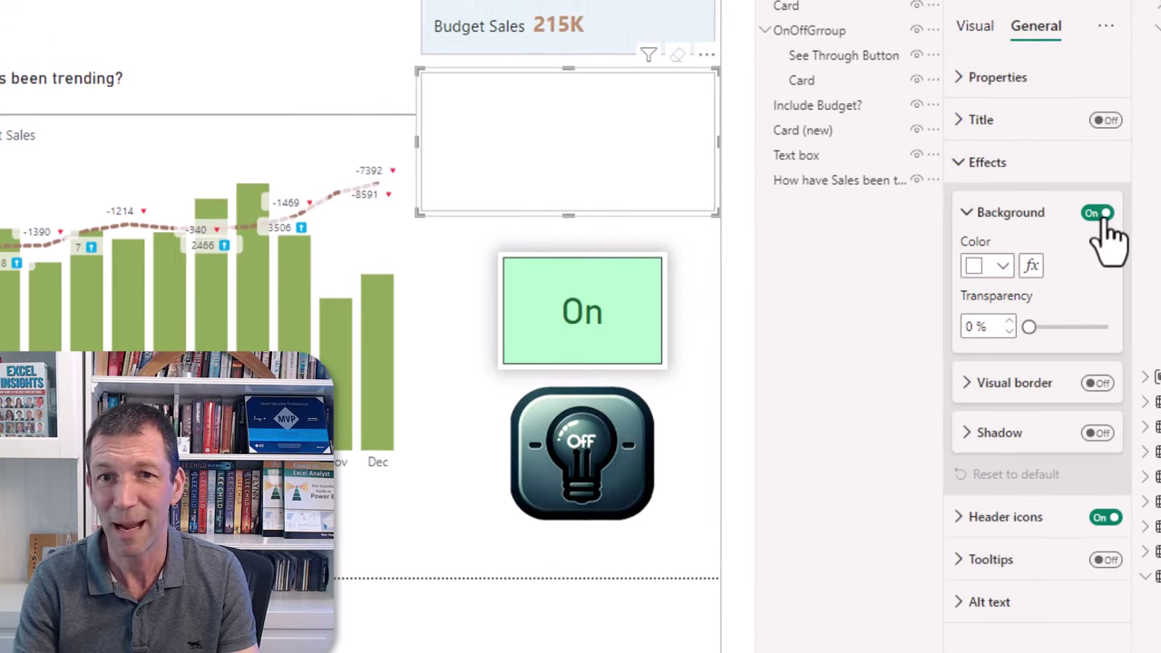
pyautogui.click(1098, 213)
pyautogui.moveTo(537, 156)
pyautogui.mouseDown()
pyautogui.moveTo(533, 188)
pyautogui.moveTo(454, 146)
pyautogui.moveTo(544, 150)
pyautogui.moveTo(531, 137)
pyautogui.mouseUp()
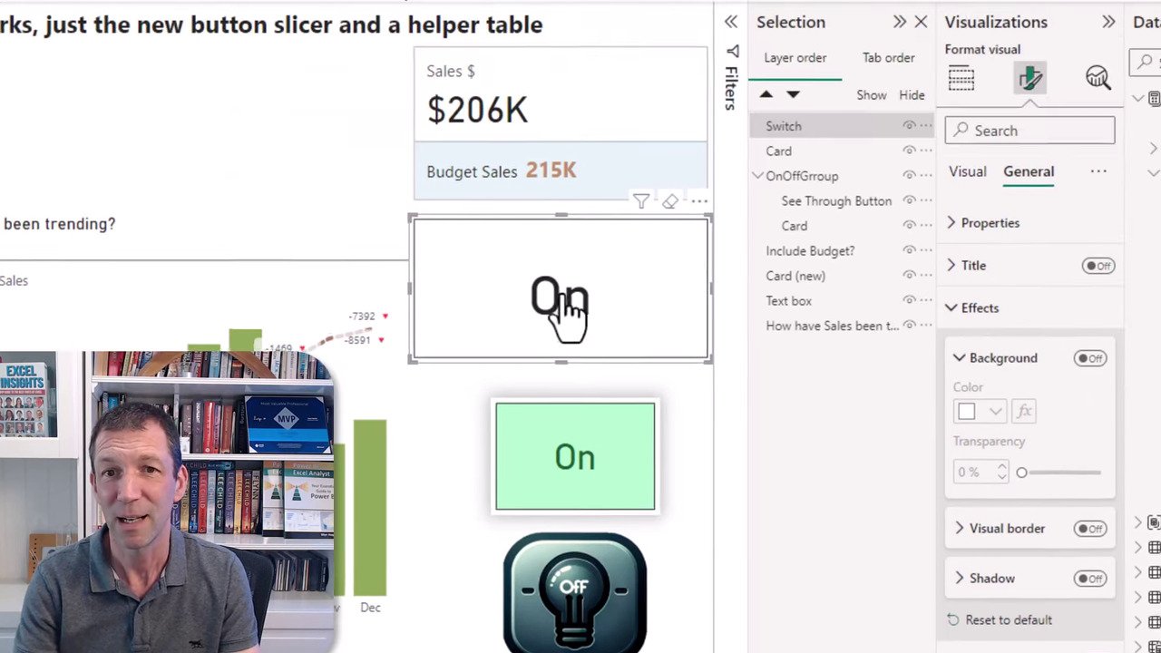
# - Flip the Switch toggle from On to Off so Budget Sales and the card read Off
pyautogui.click(601, 160)
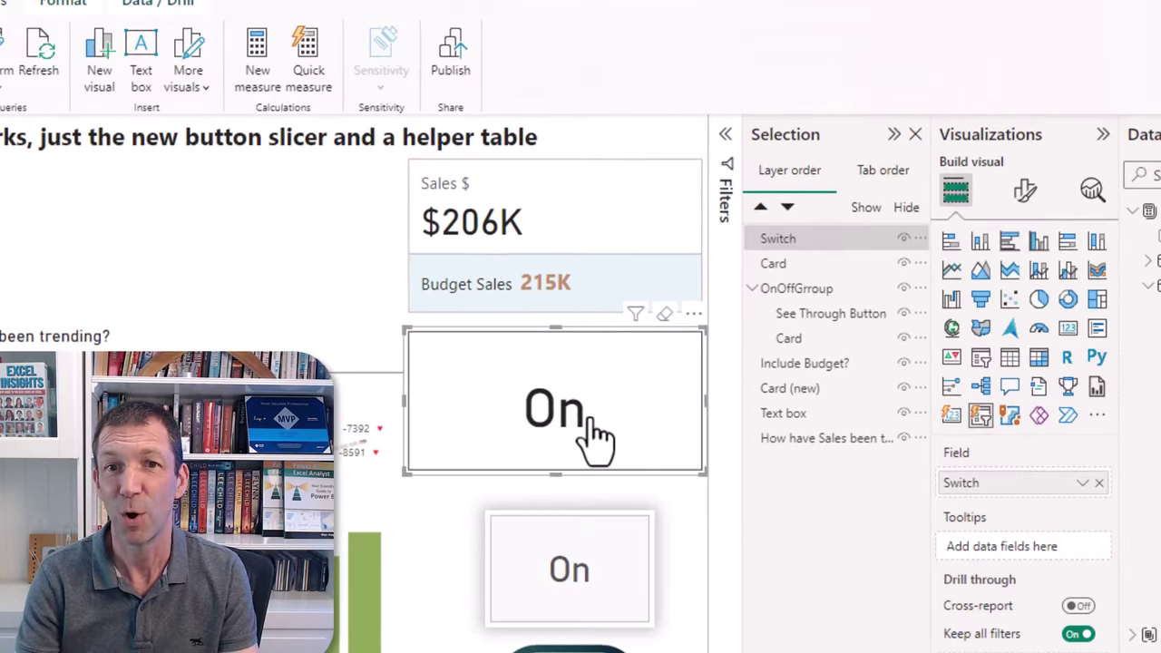
pyautogui.click(594, 435)
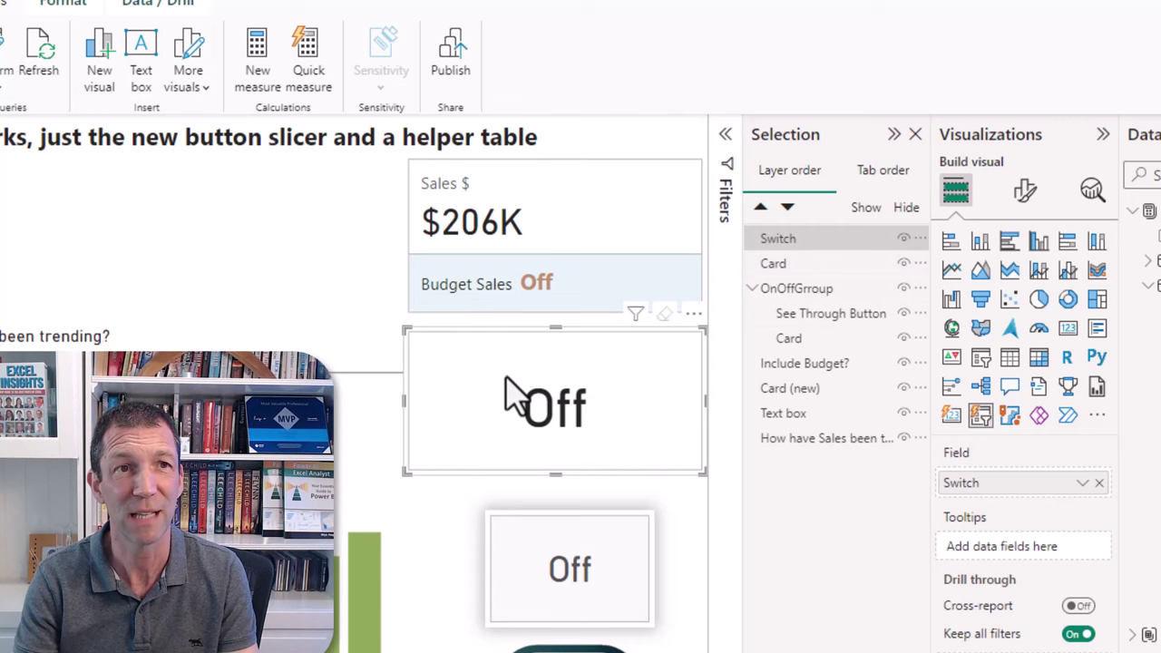
pyautogui.click(14, 0)
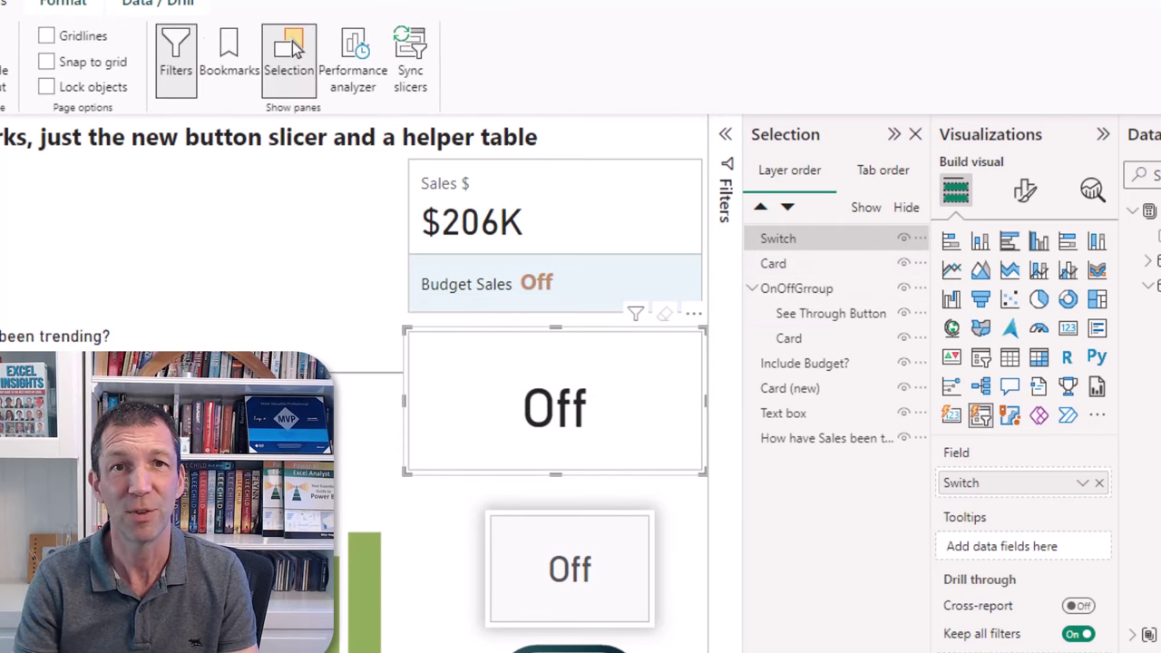
# - Select the Switch and Card layers in the Selection pane and group them as Group 1
pyautogui.click(290, 55)
pyautogui.click(297, 58)
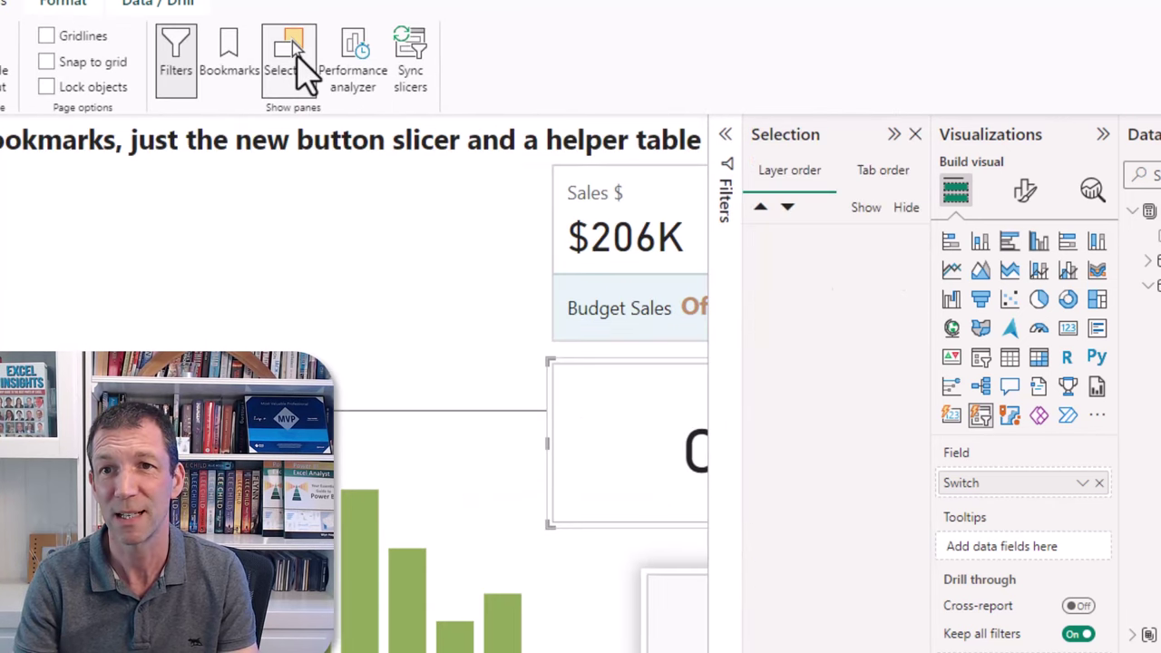
pyautogui.click(826, 265)
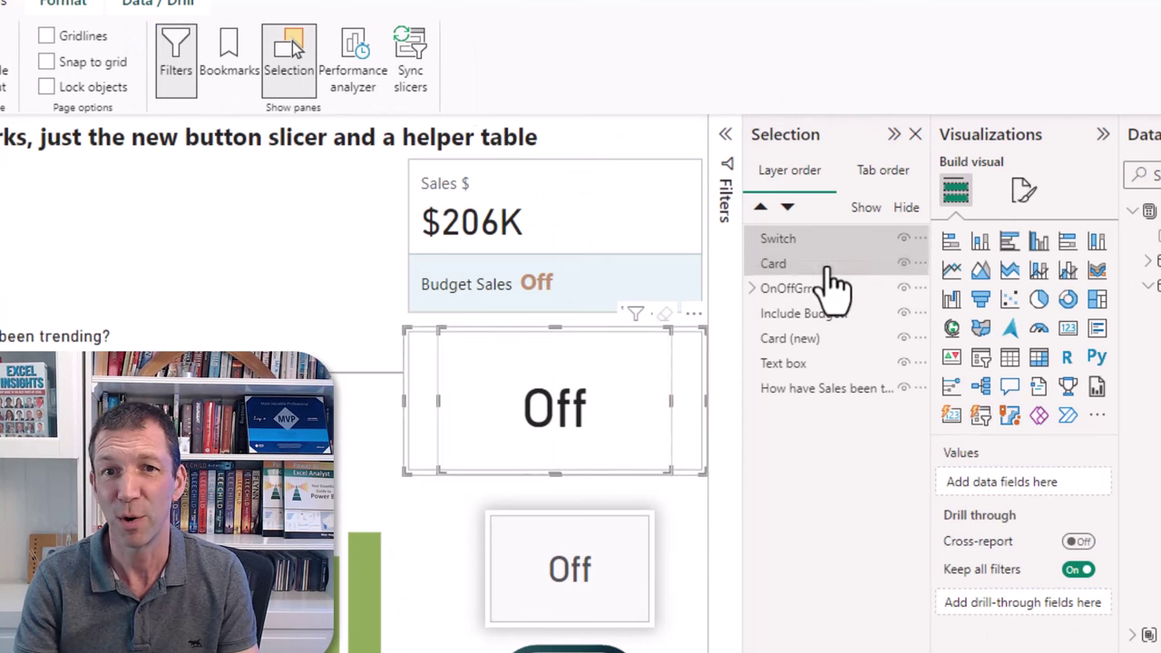
pyautogui.rightClick(824, 248)
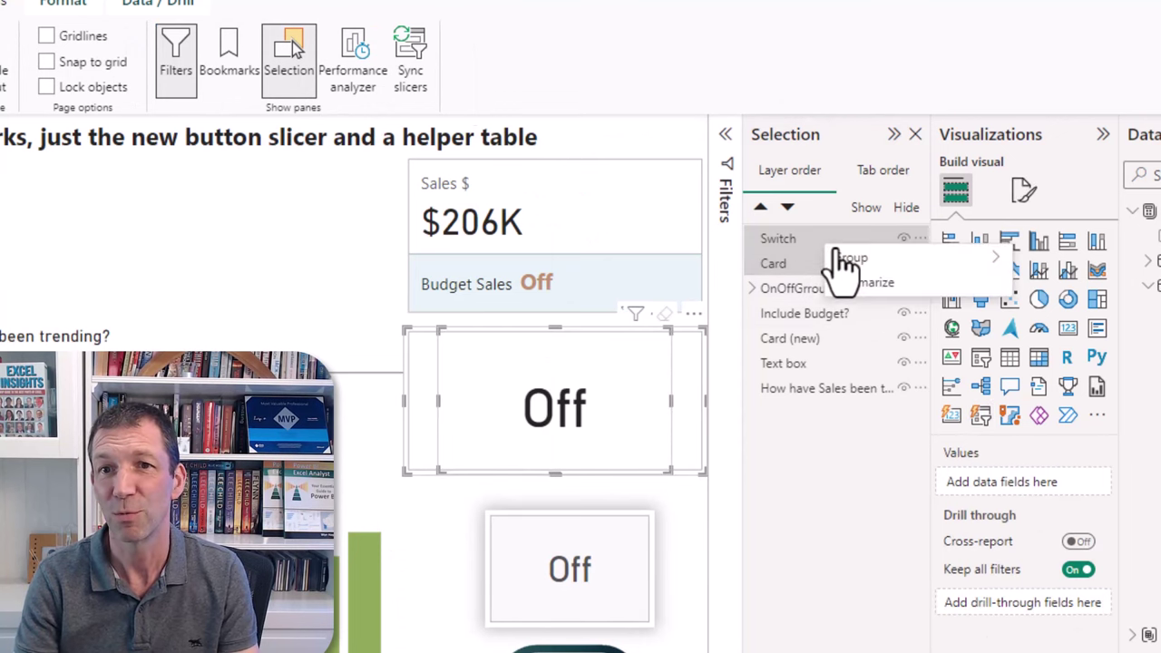
pyautogui.moveTo(989, 260)
pyautogui.click(1041, 260)
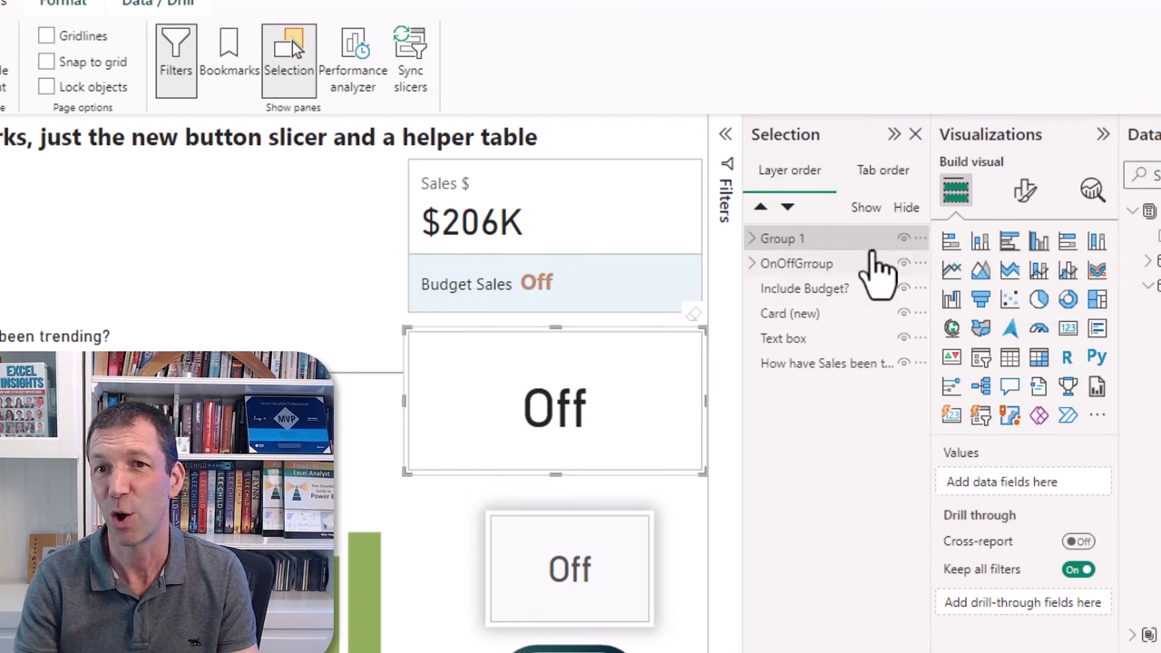
pyautogui.click(752, 238)
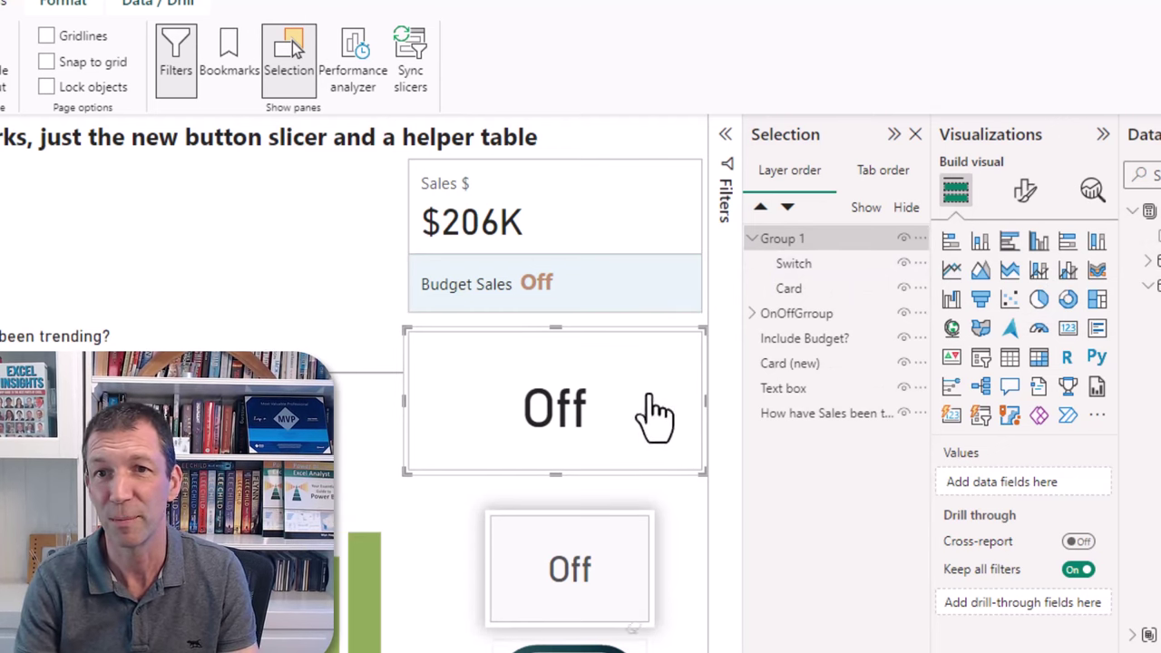
pyautogui.click(835, 272)
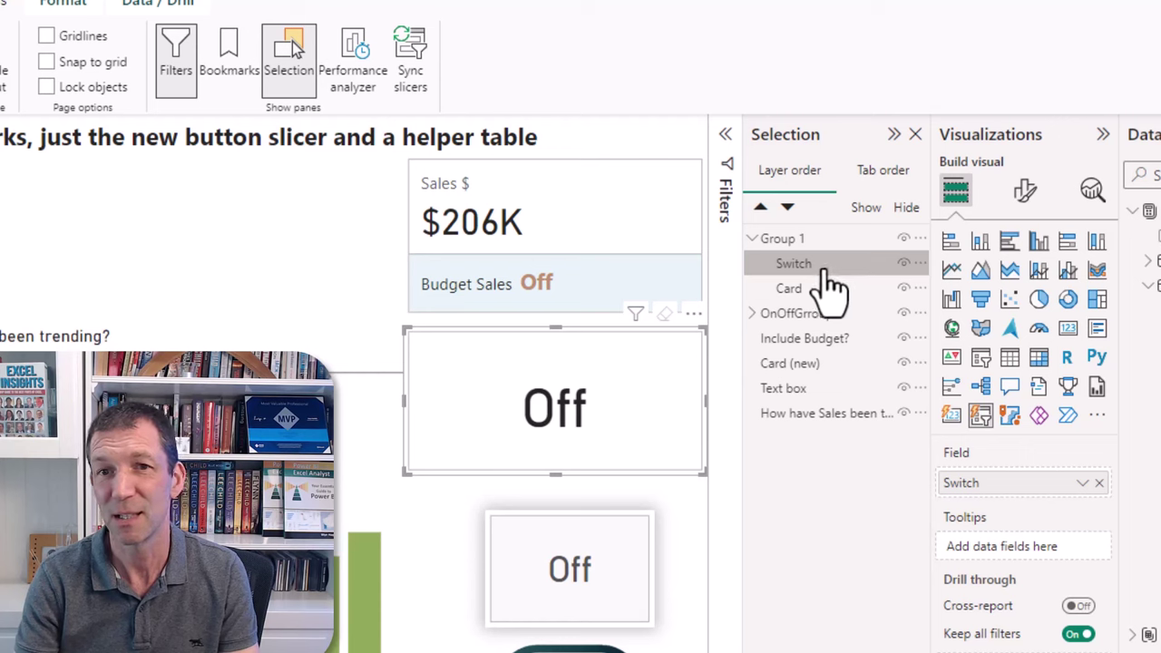
pyautogui.keyDown('ctrl'); pyautogui.click(804, 276); pyautogui.keyUp('ctrl')
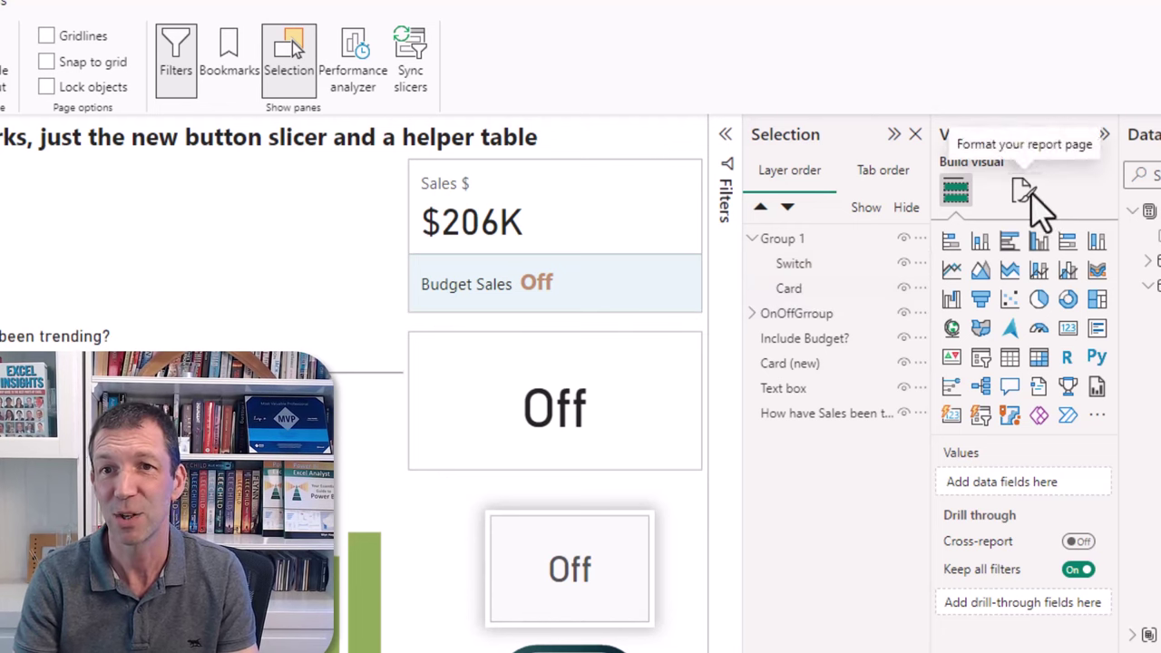
# - Turn on button fill for the Default state of the Switch slicer and make it light grey
pyautogui.click(826, 263)
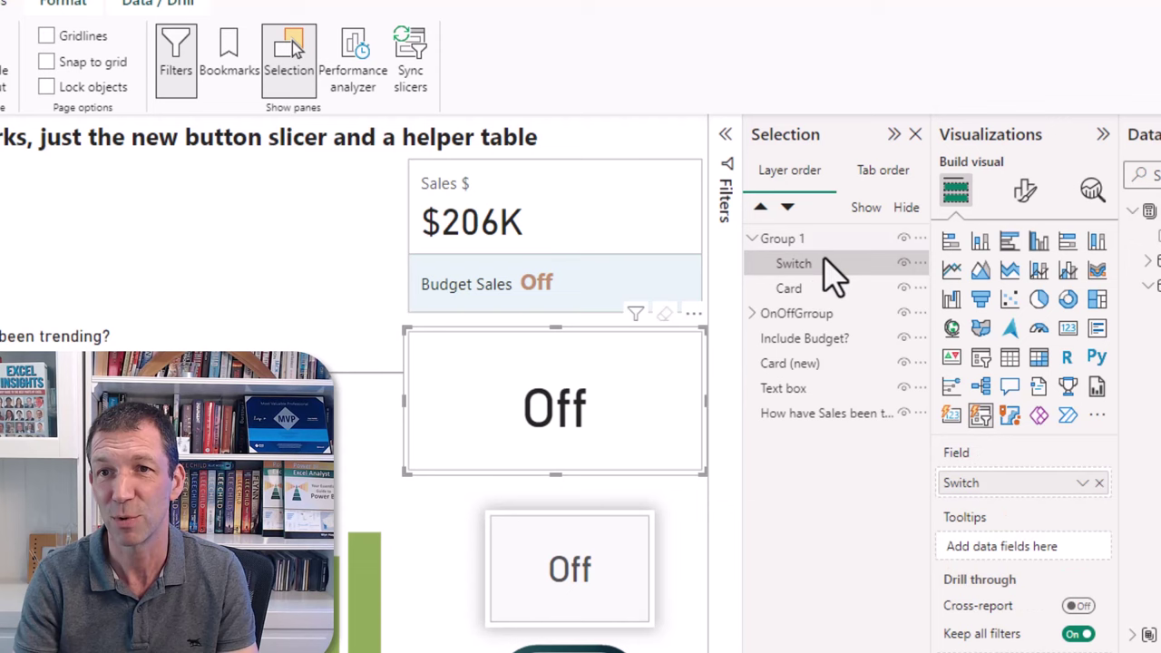
pyautogui.click(1028, 201)
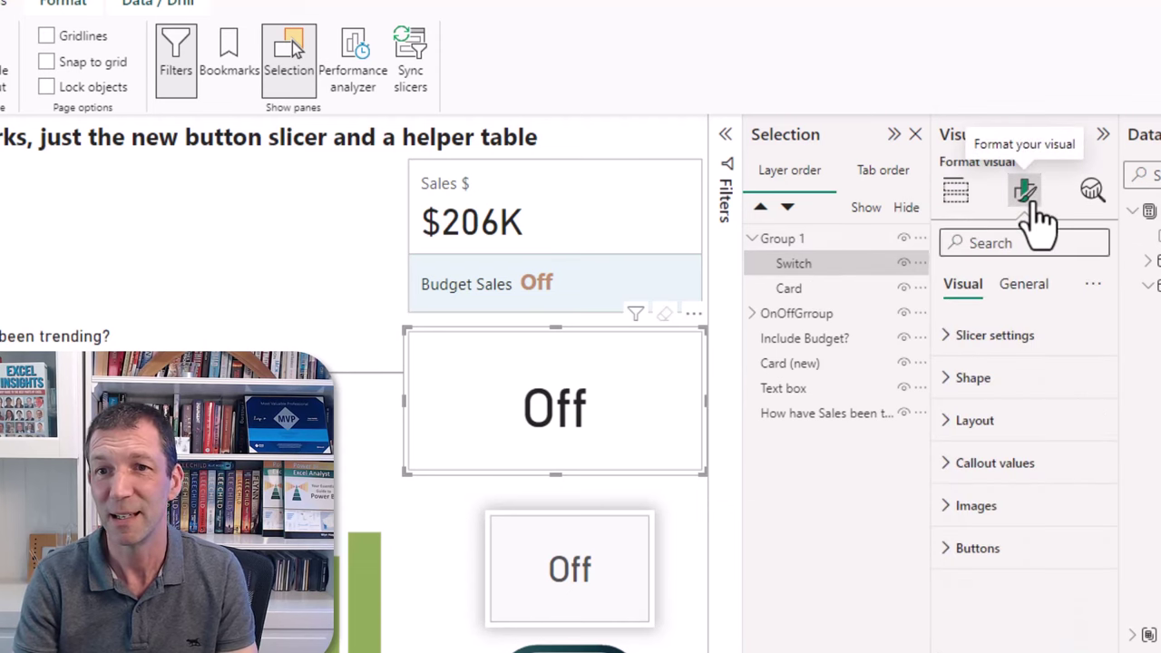
pyautogui.click(945, 560)
pyautogui.scroll(-1, 948, 580)
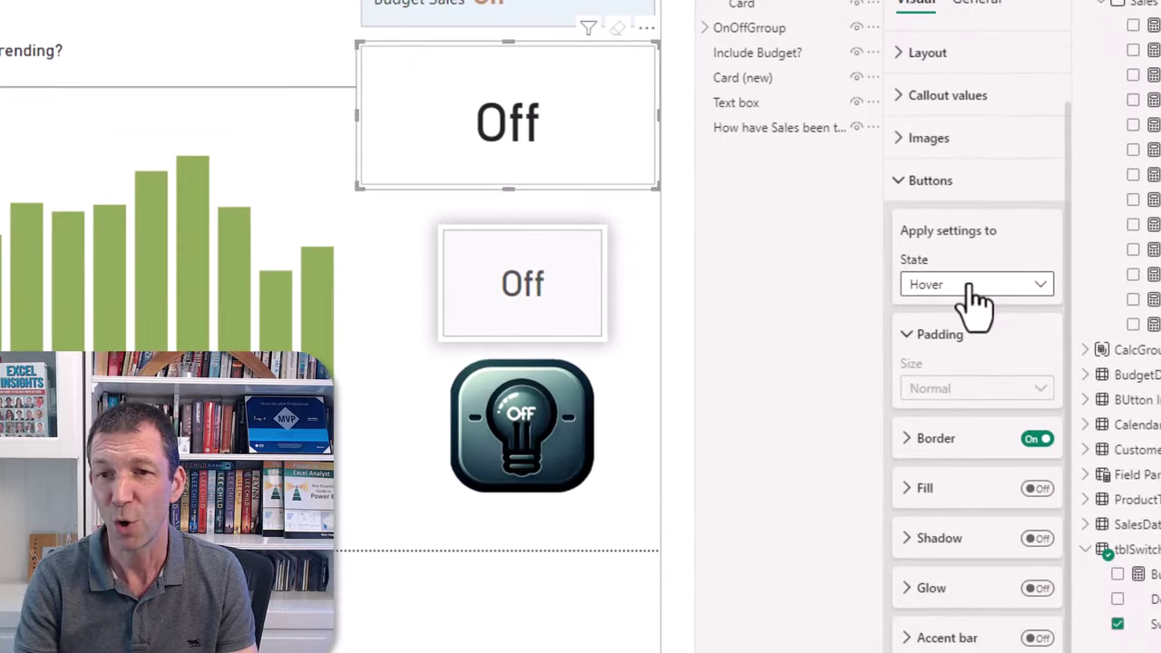
pyautogui.click(969, 289)
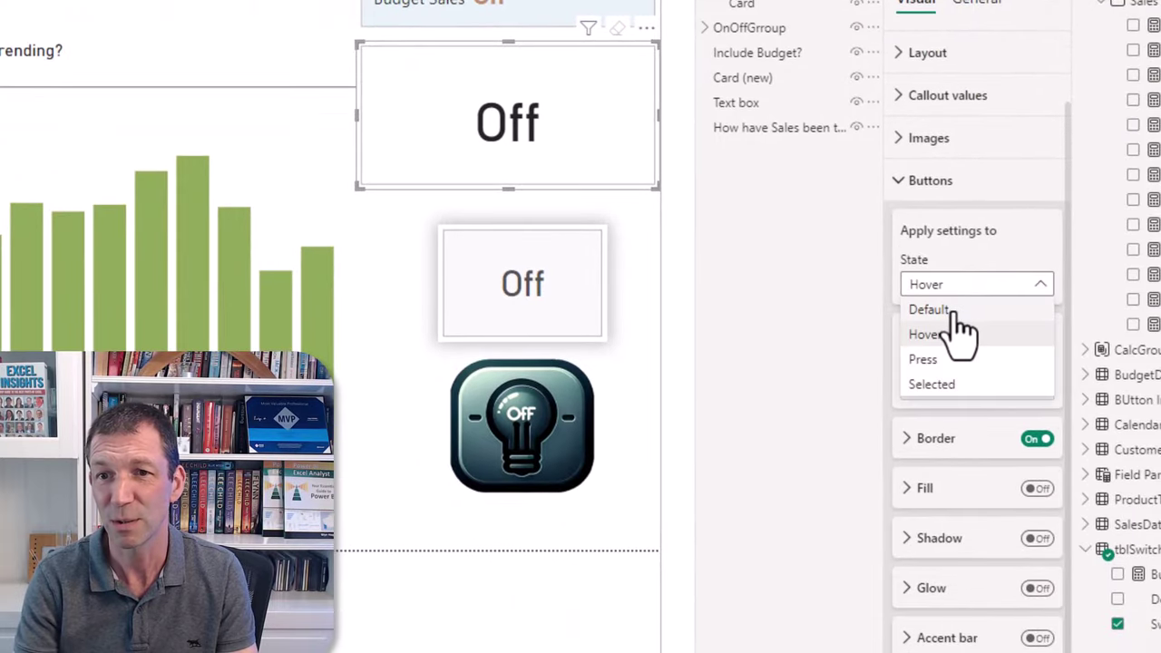
pyautogui.click(954, 313)
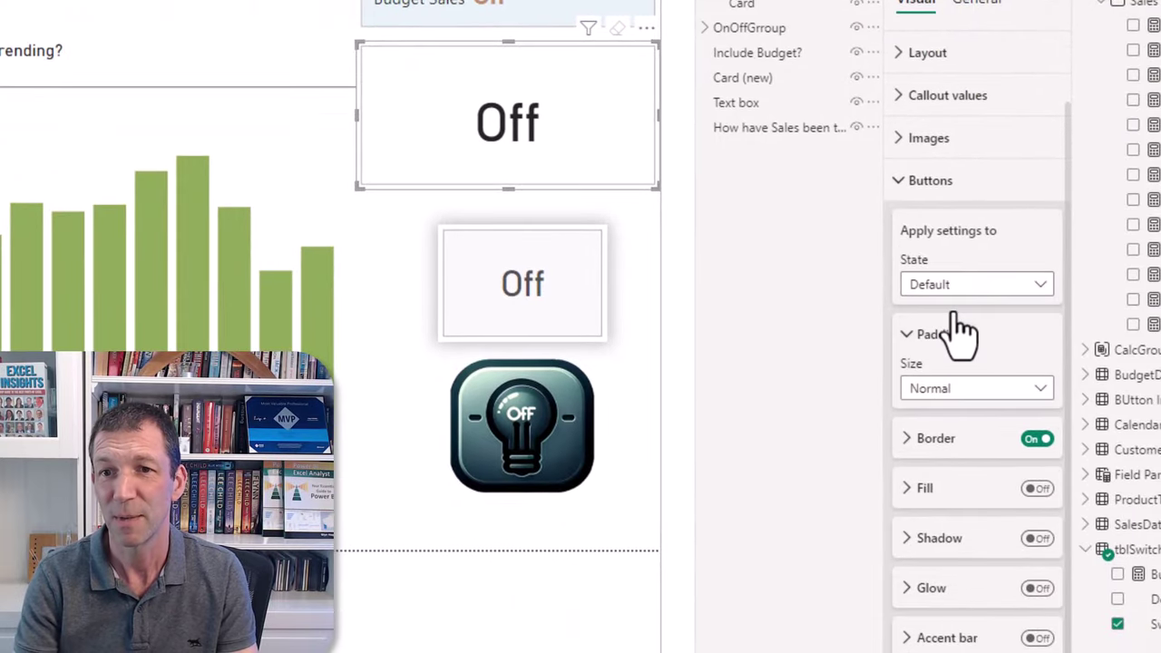
pyautogui.click(943, 496)
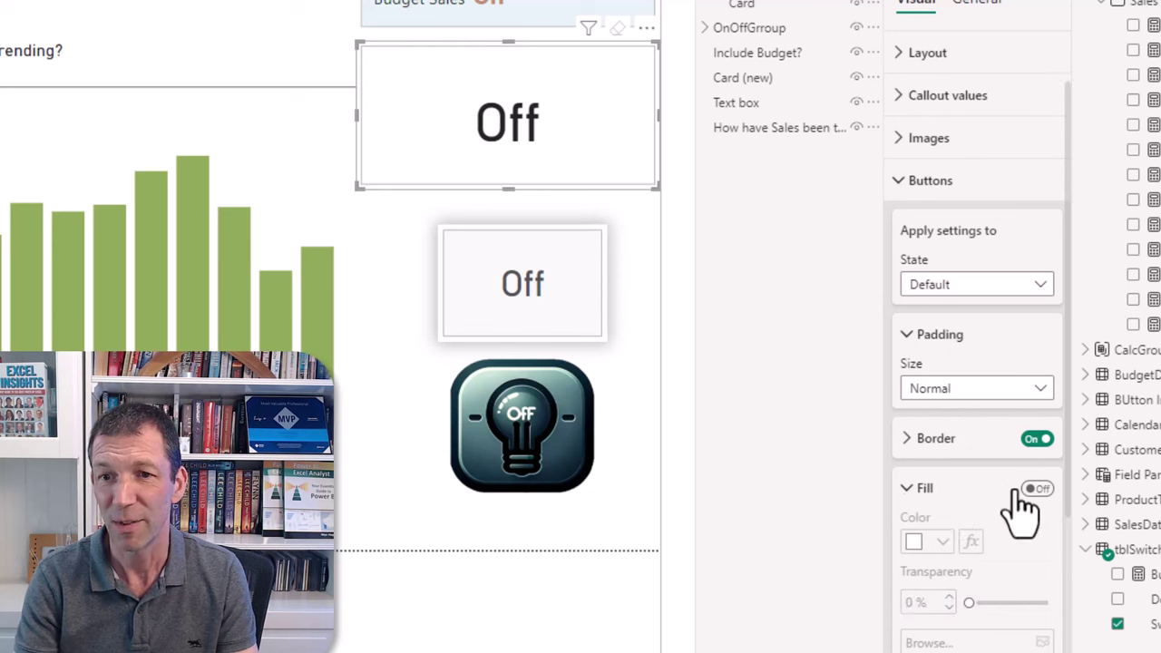
pyautogui.scroll(-3, 1022, 508)
pyautogui.click(1036, 288)
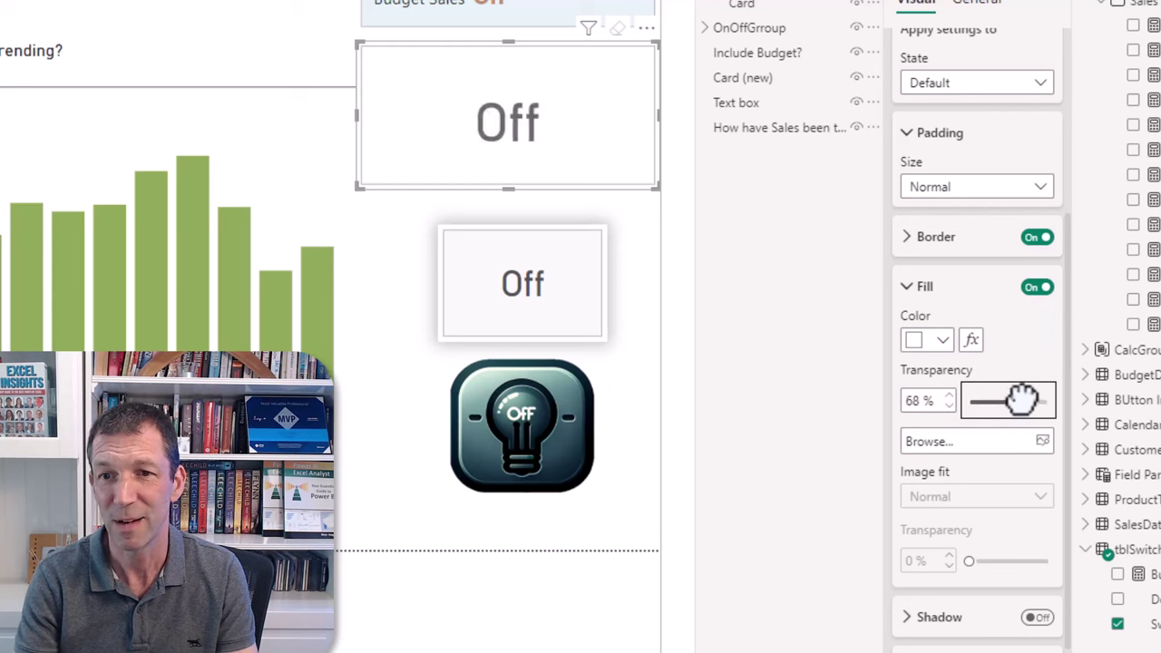
pyautogui.click(943, 340)
pyautogui.click(923, 461)
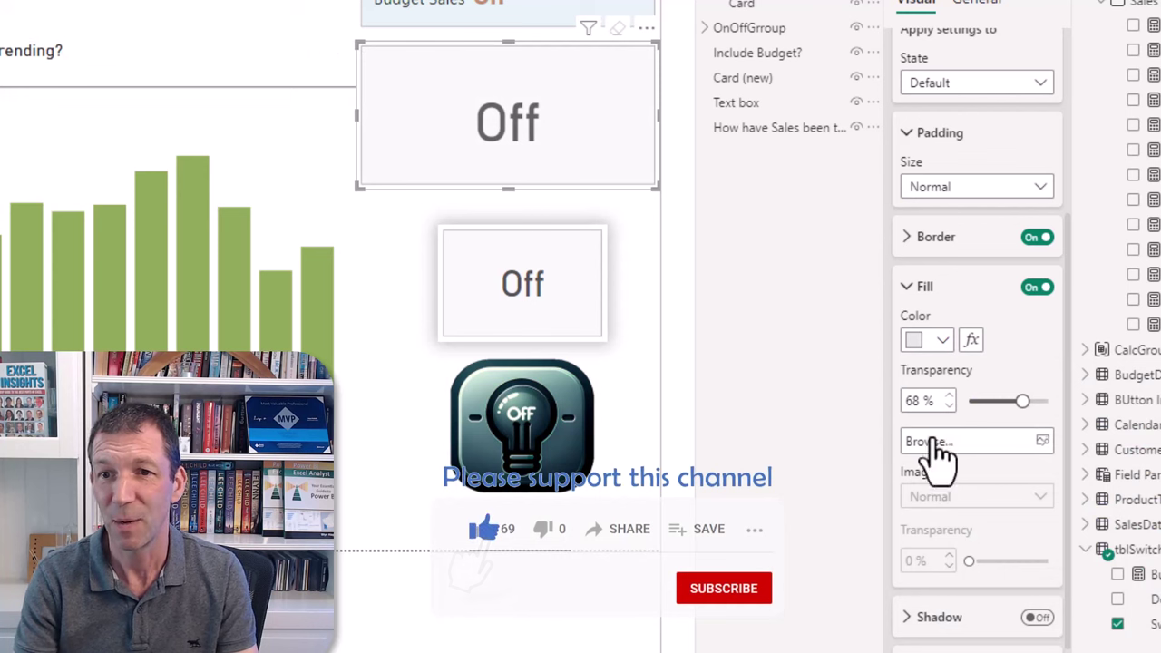
# - Give the Selected button state a bright green fill at 68% transparency
pyautogui.click(987, 85)
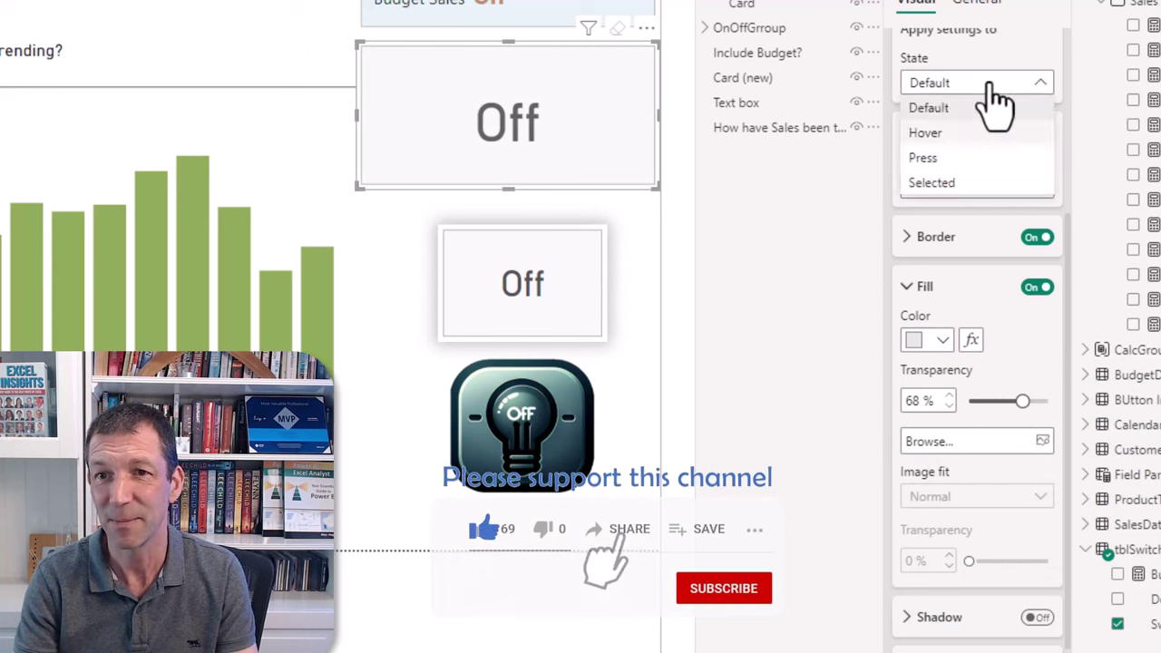
pyautogui.click(973, 181)
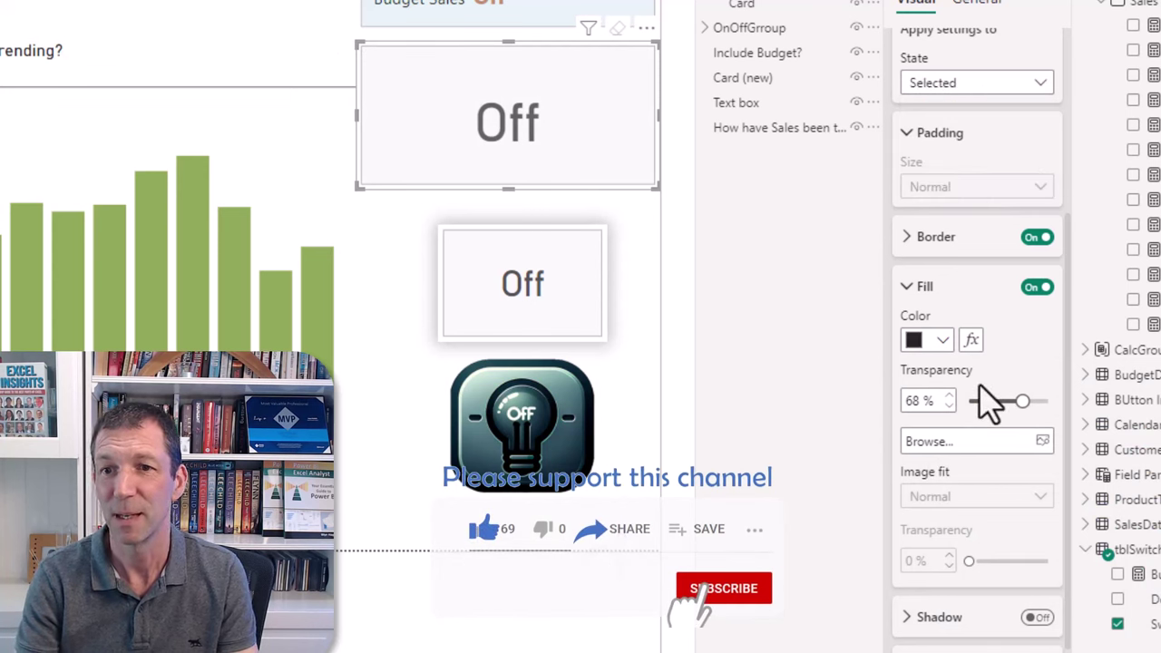
pyautogui.click(942, 342)
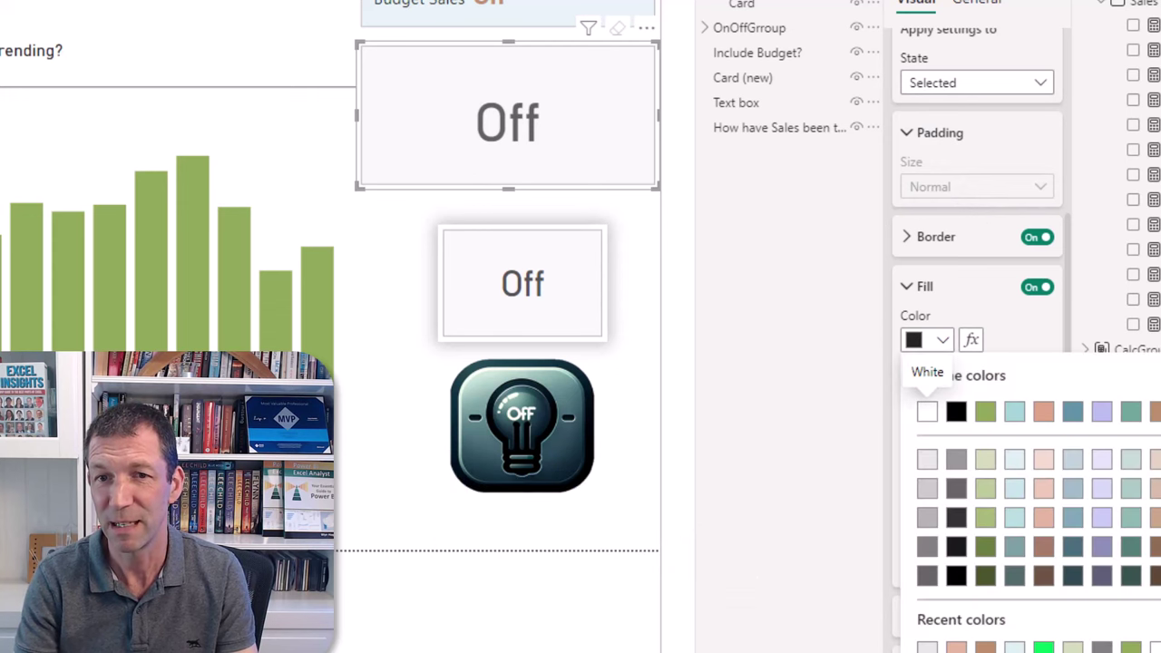
pyautogui.click(1043, 647)
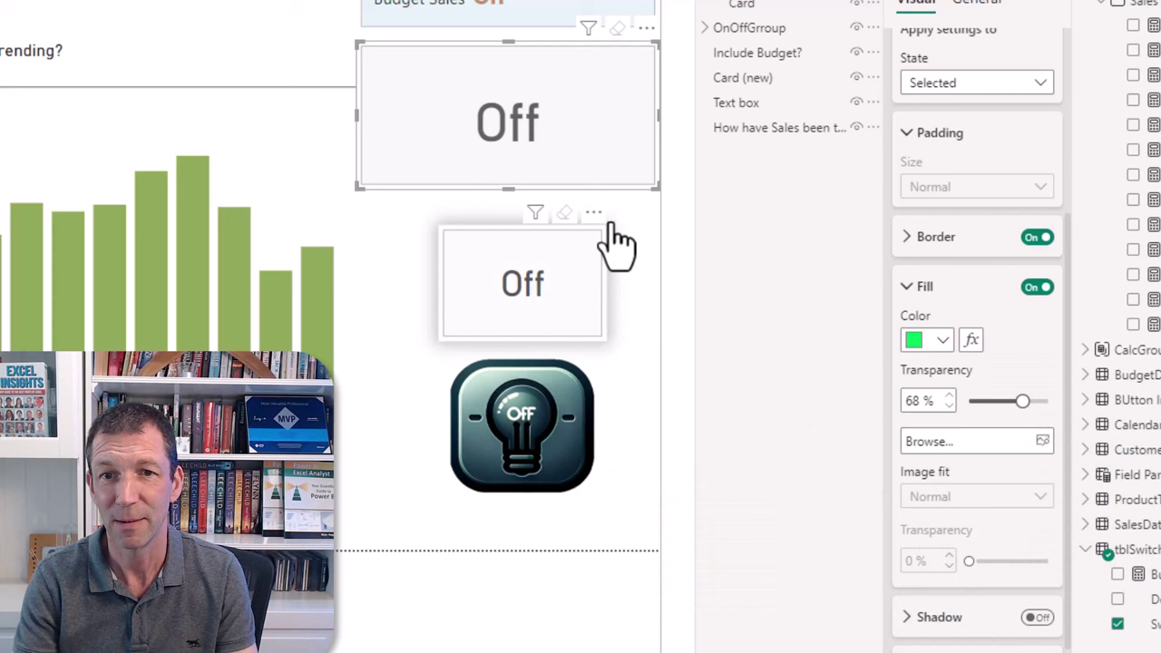
# - Test the toggle On and Off, leaving it Off so the budget line is hidden
pyautogui.click(539, 167)
pyautogui.click(537, 163)
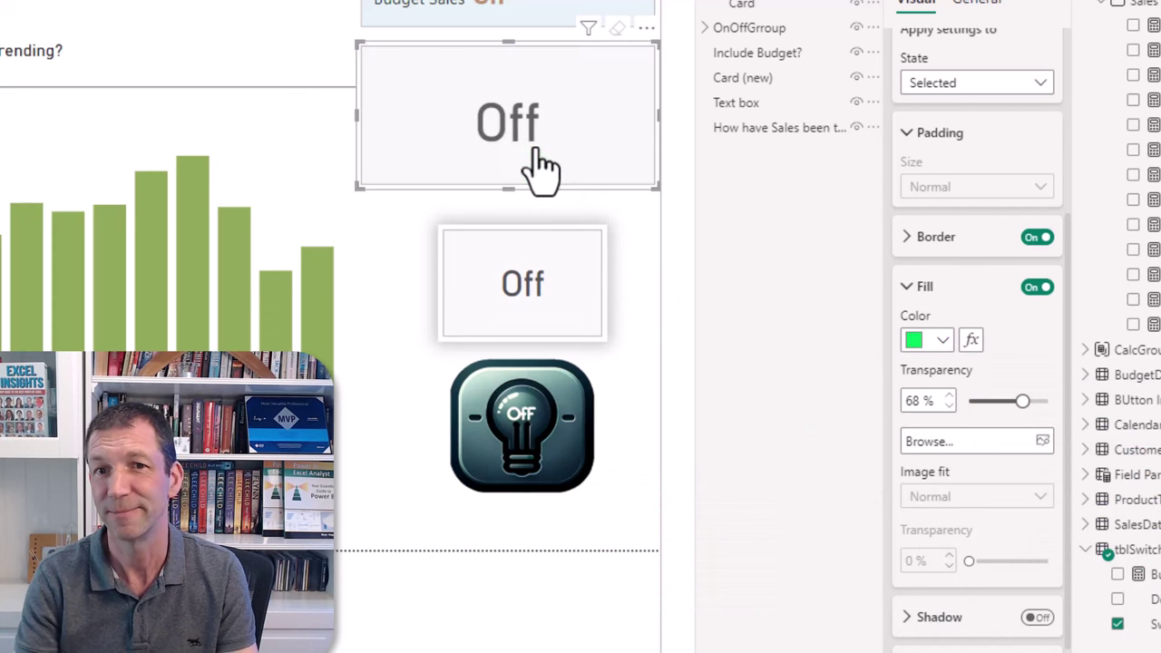
pyautogui.click(537, 163)
pyautogui.click(539, 168)
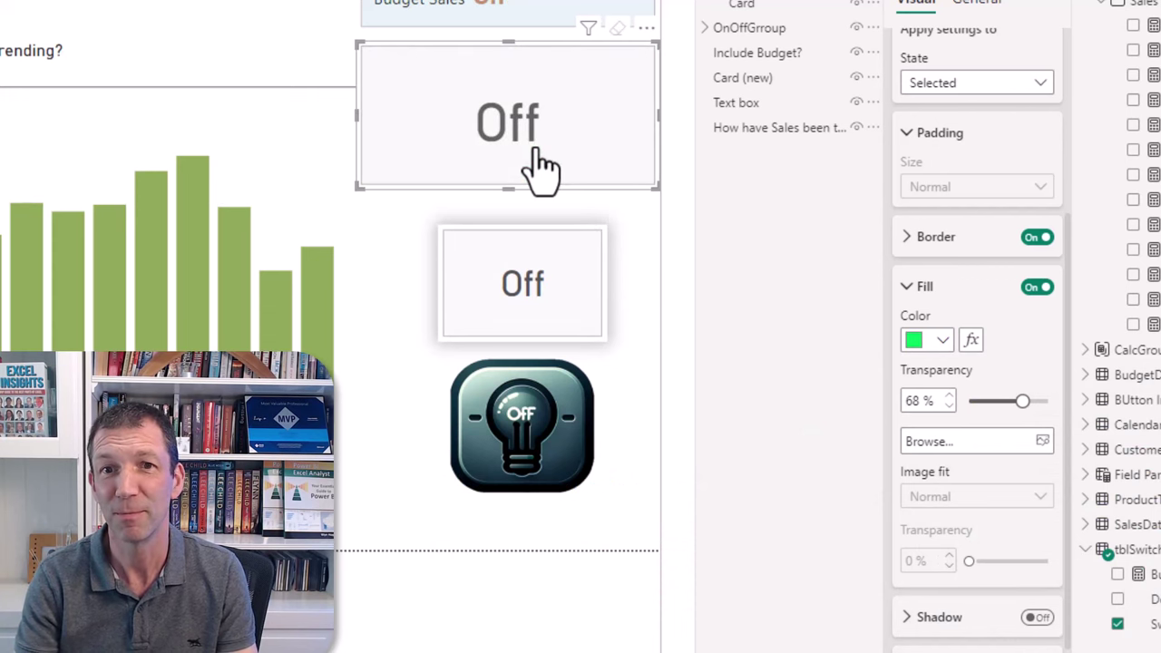